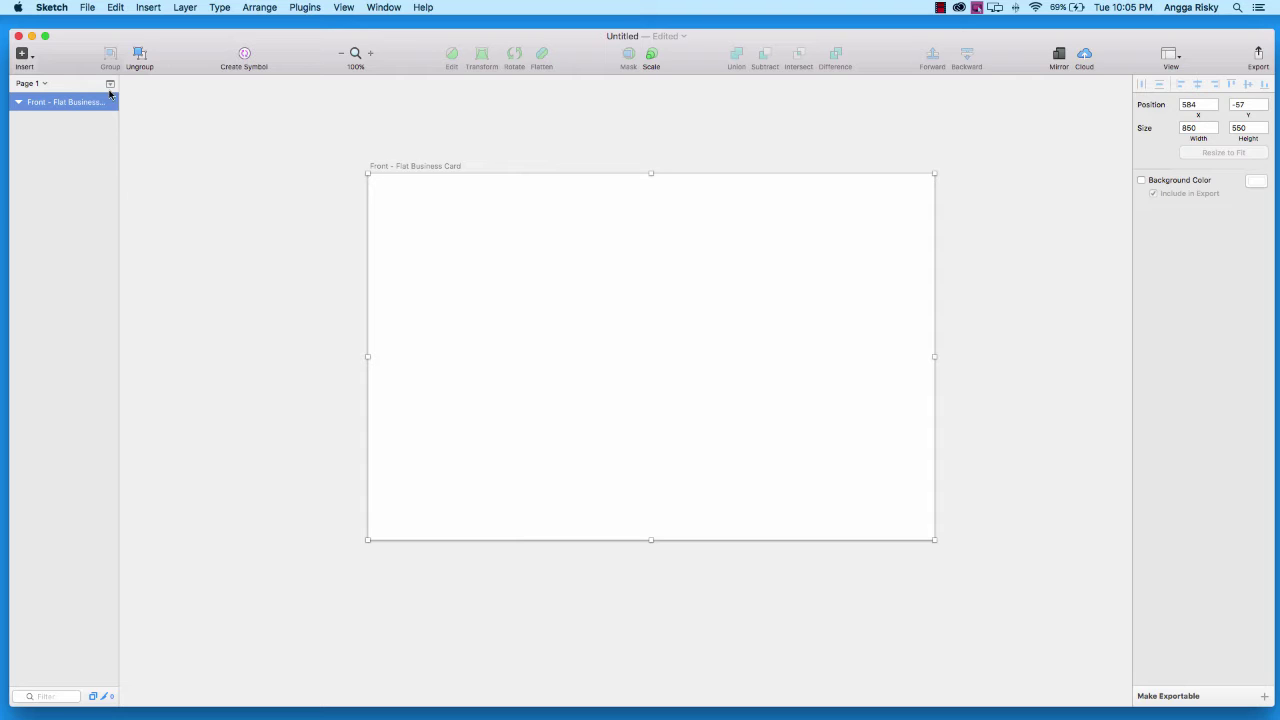
Draw a polygon near the card's top-left and give it 6 points to make a hexagon
left_click(21, 54)
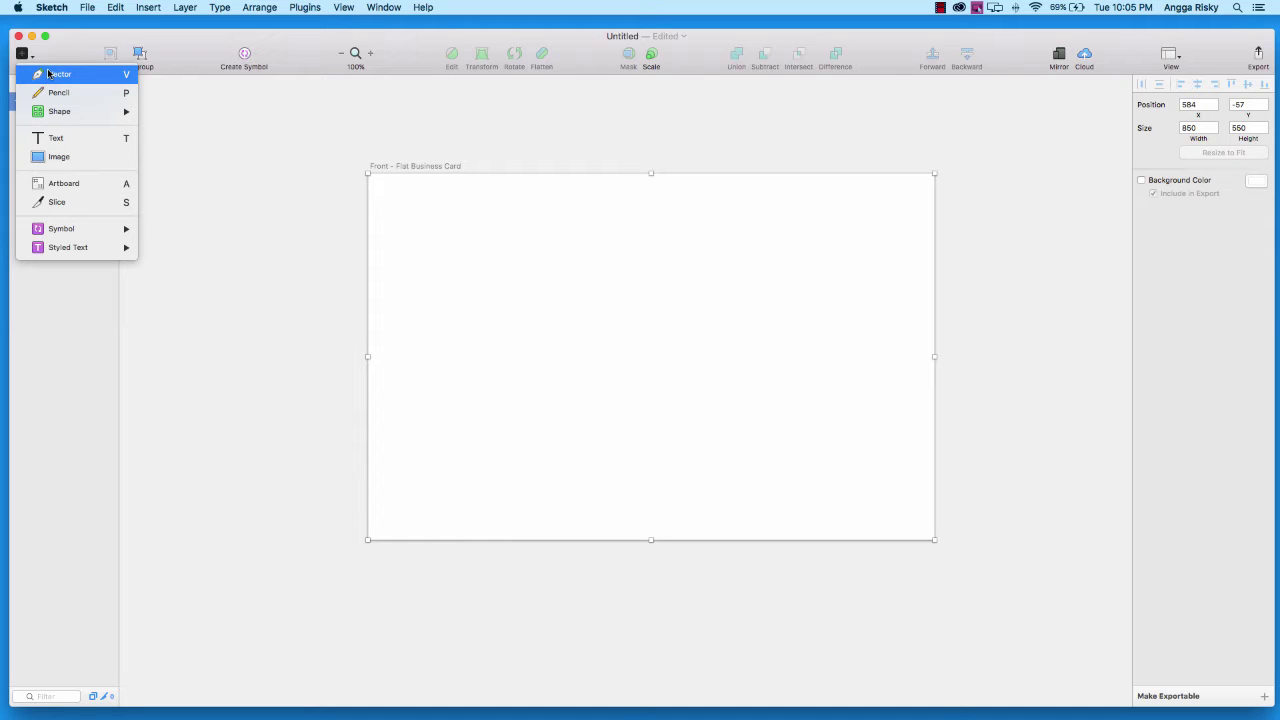
mouse_move(56, 106)
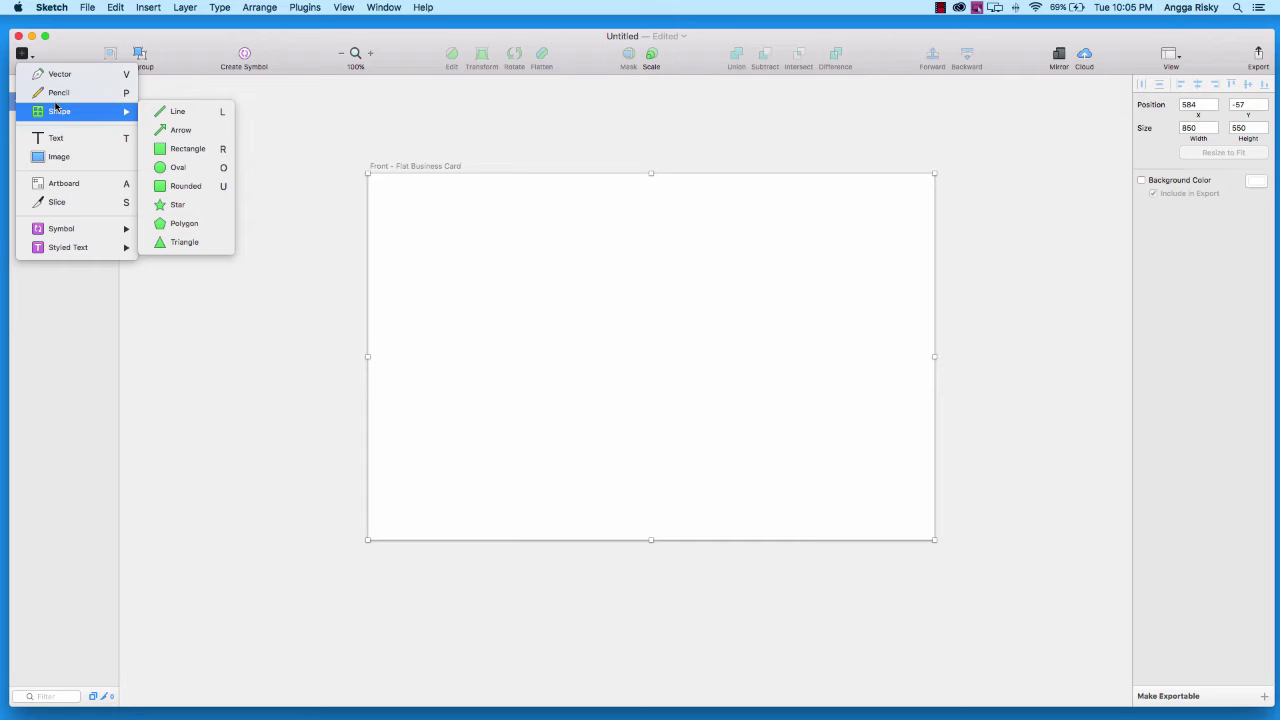
left_click(196, 225)
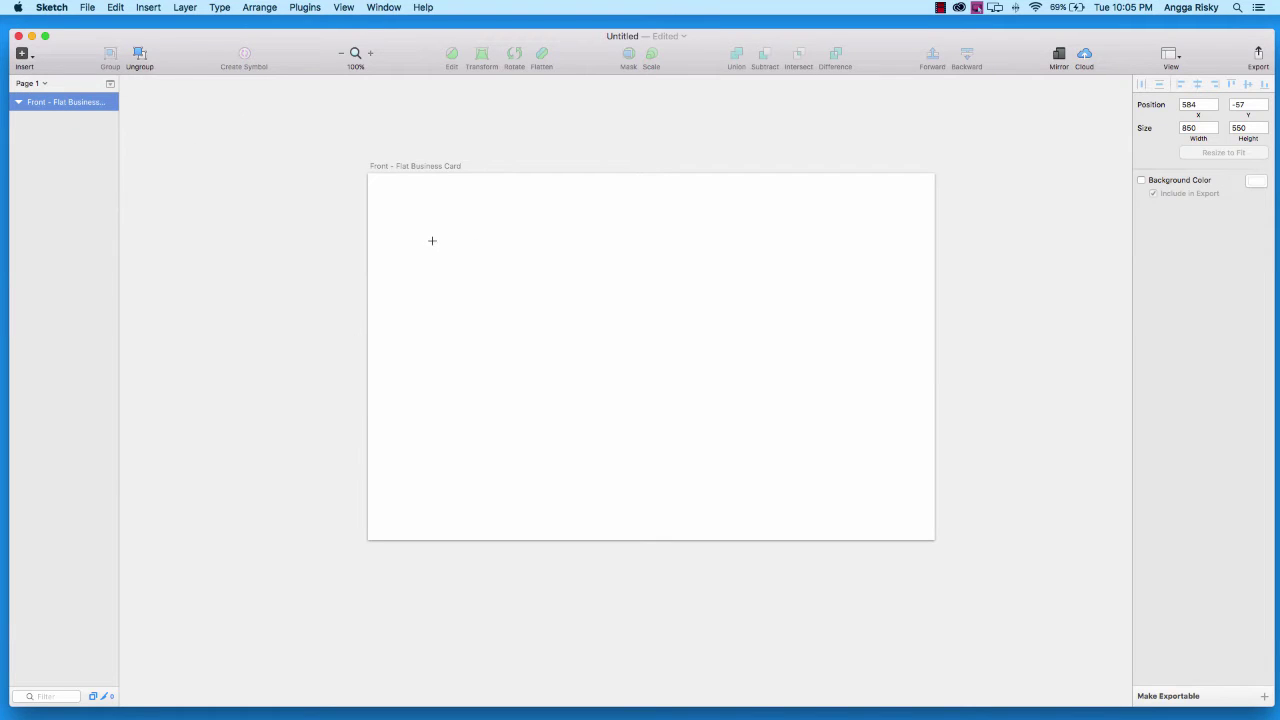
left_click_drag(432, 240, 529, 357)
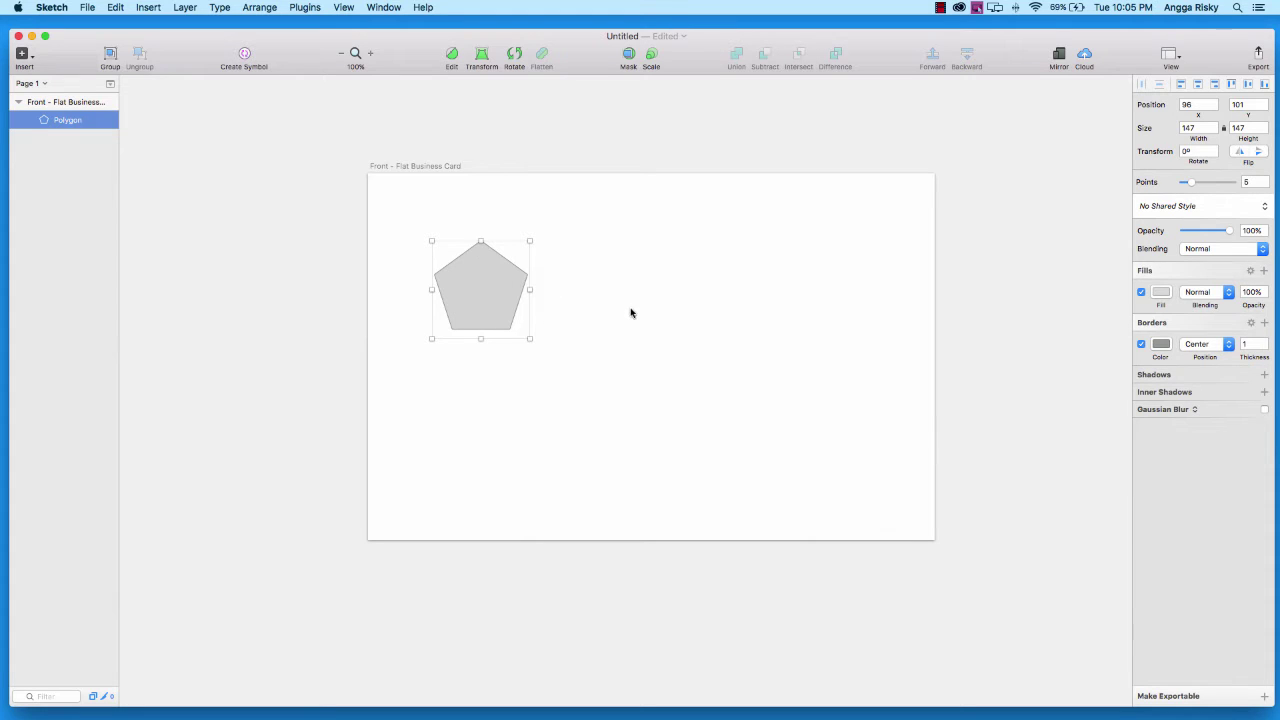
left_click(1251, 182)
type("6")
key("Return")
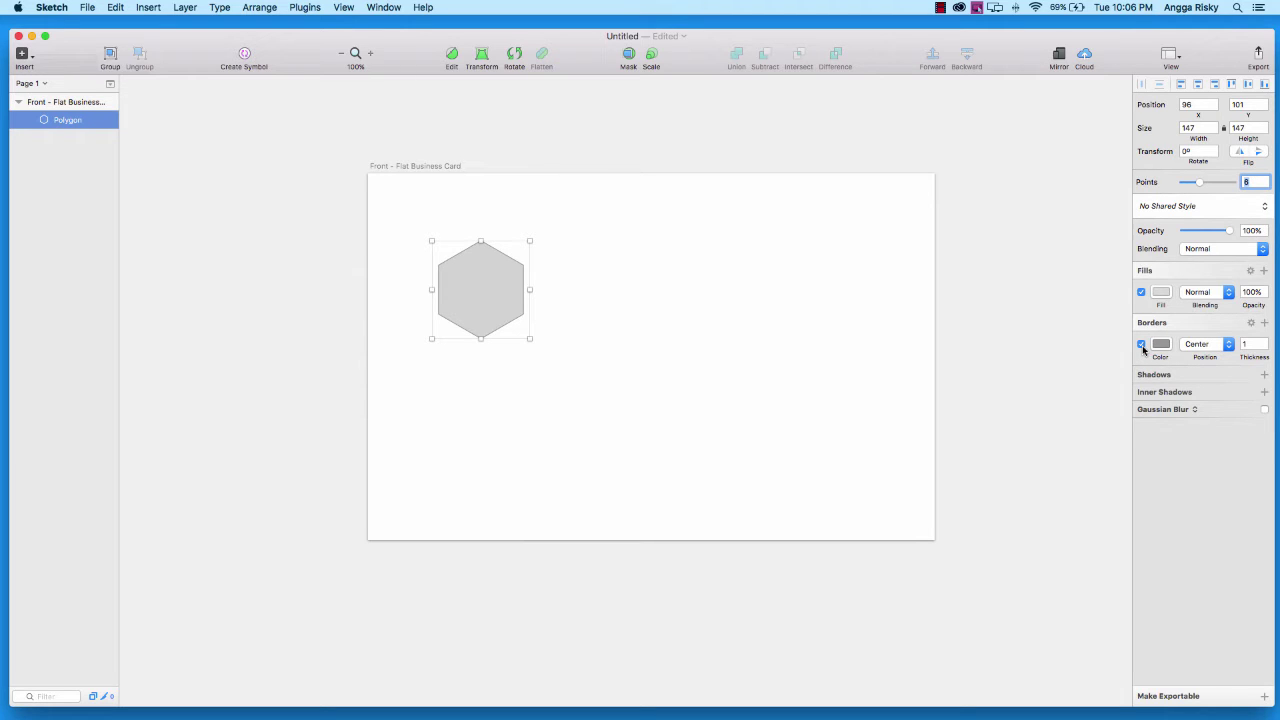
Remove the hexagon's border and fill it with solid red e74c3c
left_click(1141, 344)
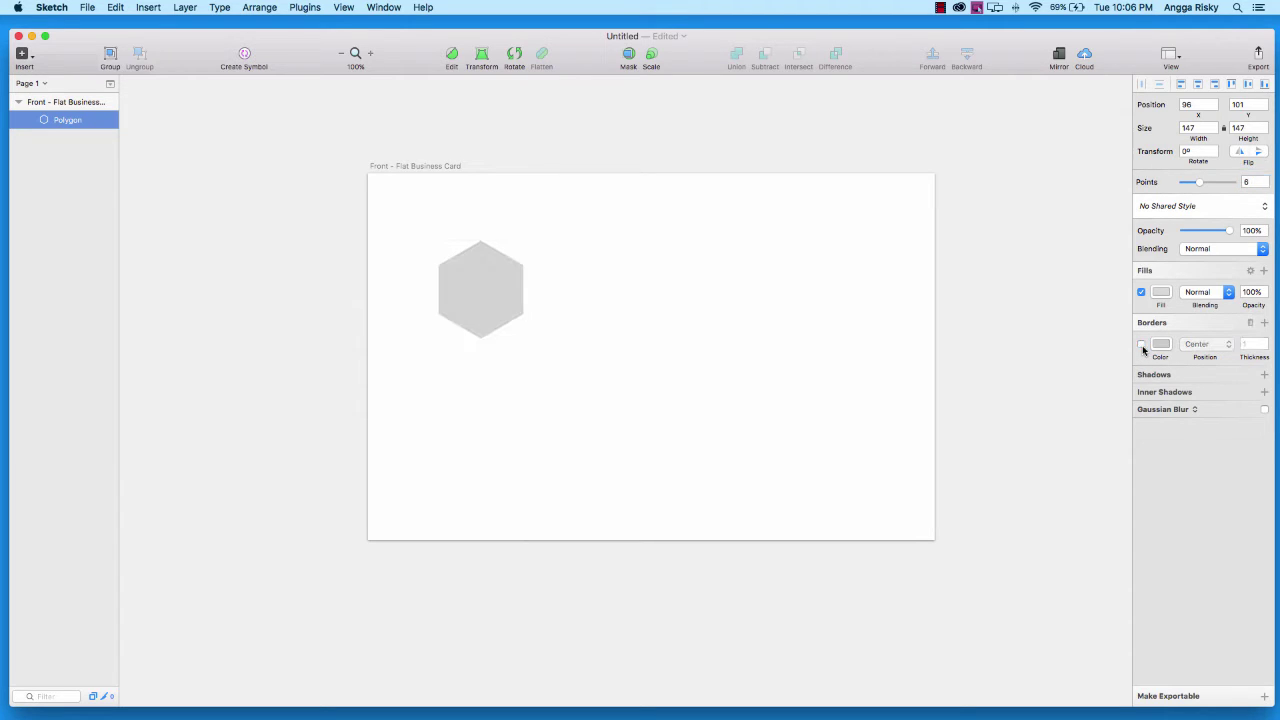
left_click(1161, 291)
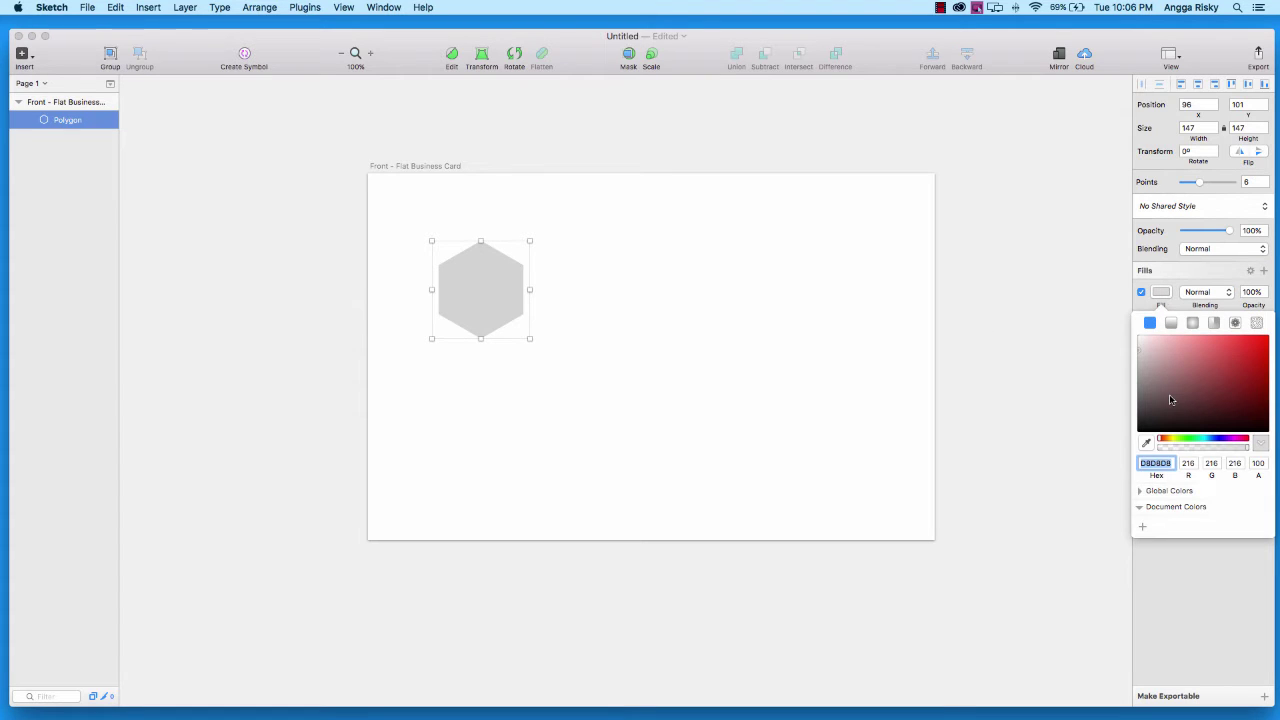
type("e74c3c")
key("Return")
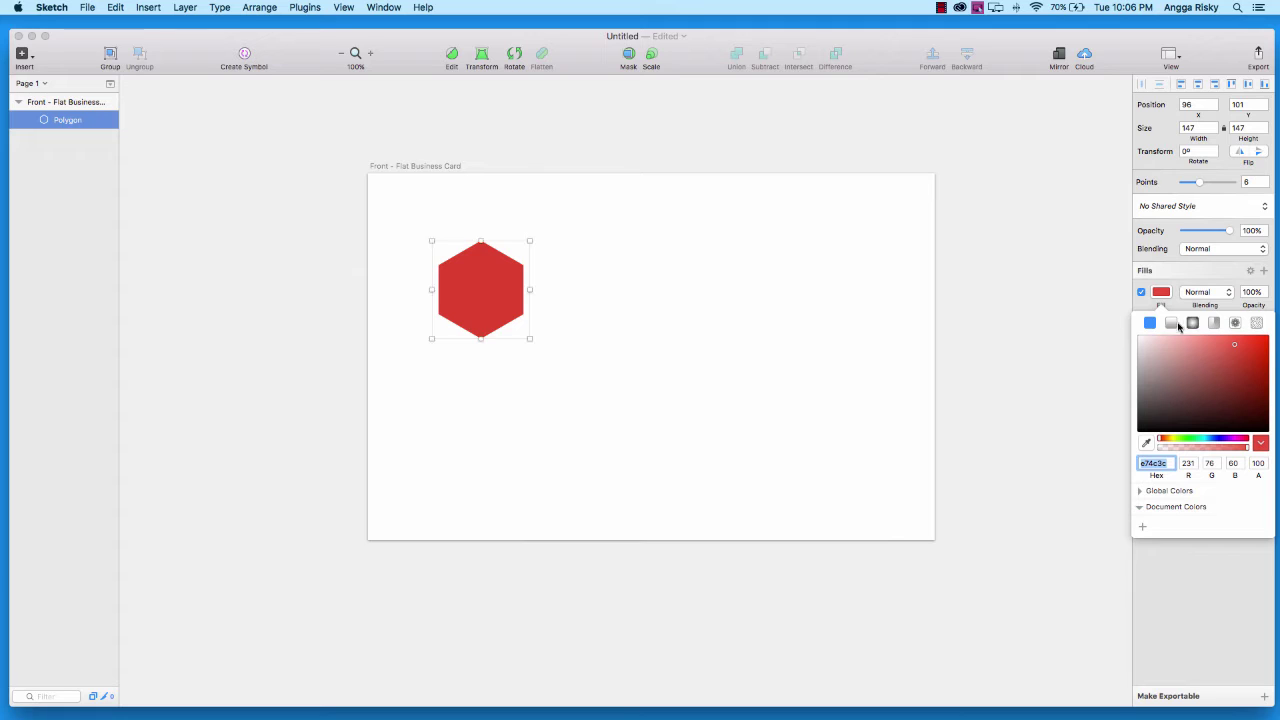
left_click(1162, 294)
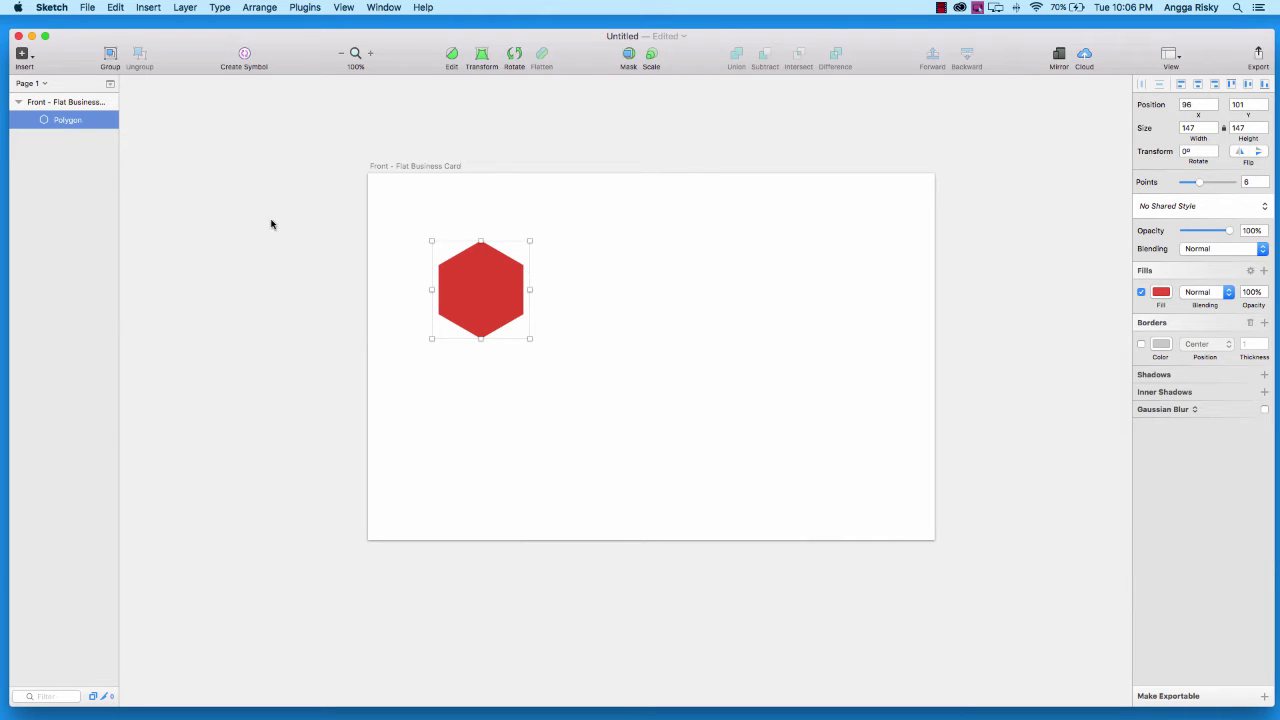
Duplicate the red hexagon and select the original Polygon layer beneath the copy
right_click(474, 274)
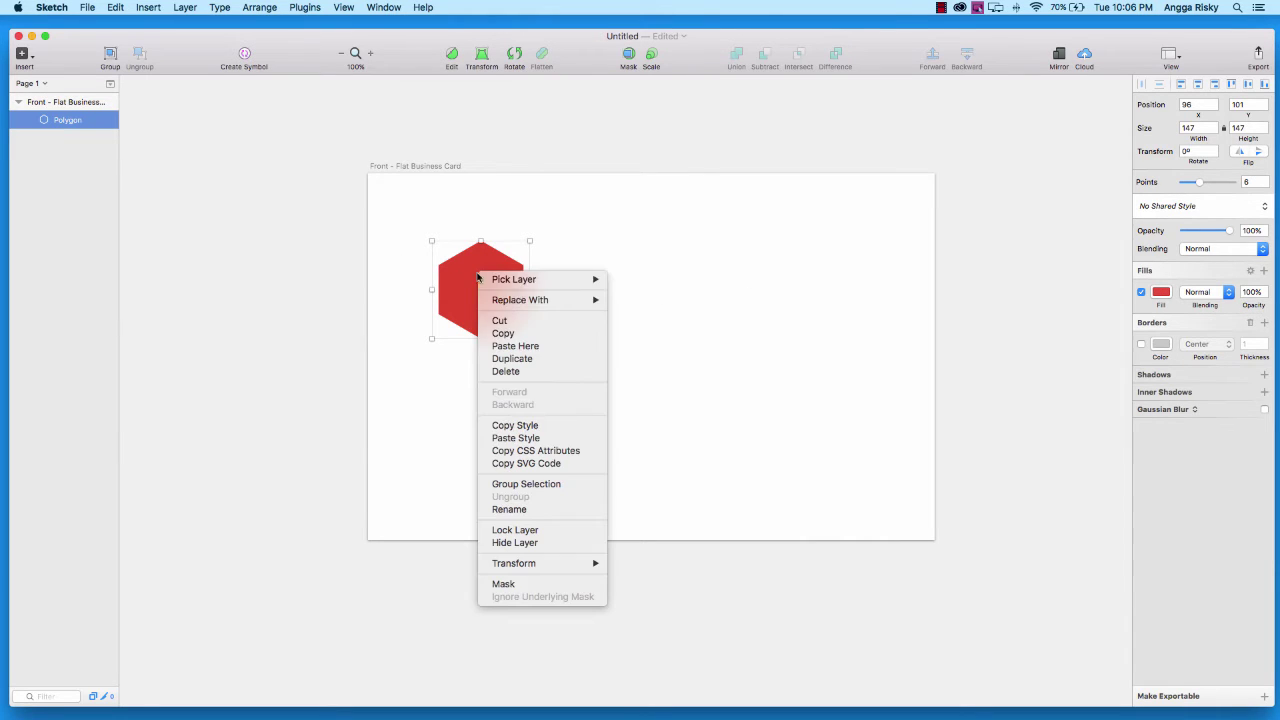
left_click(540, 358)
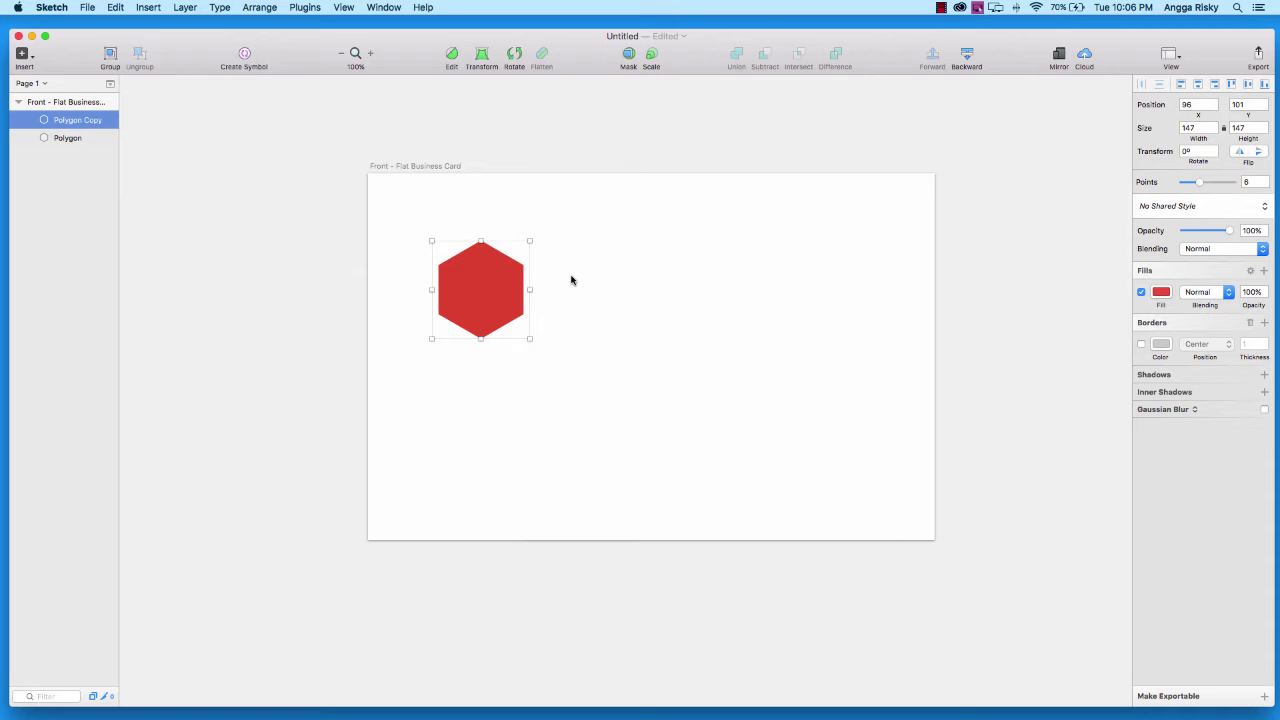
left_click(40, 139)
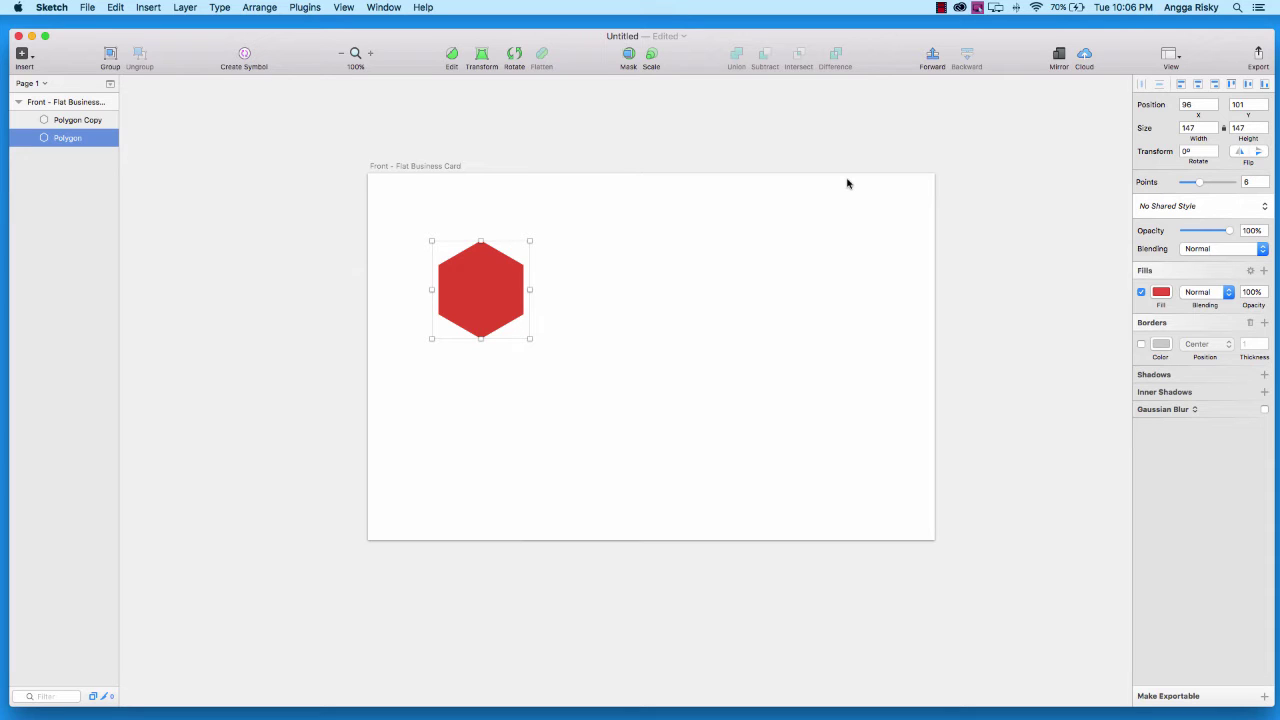
Shift the original hexagon 10 px left and darken its fill to cc4c3f
key("shift+Left")
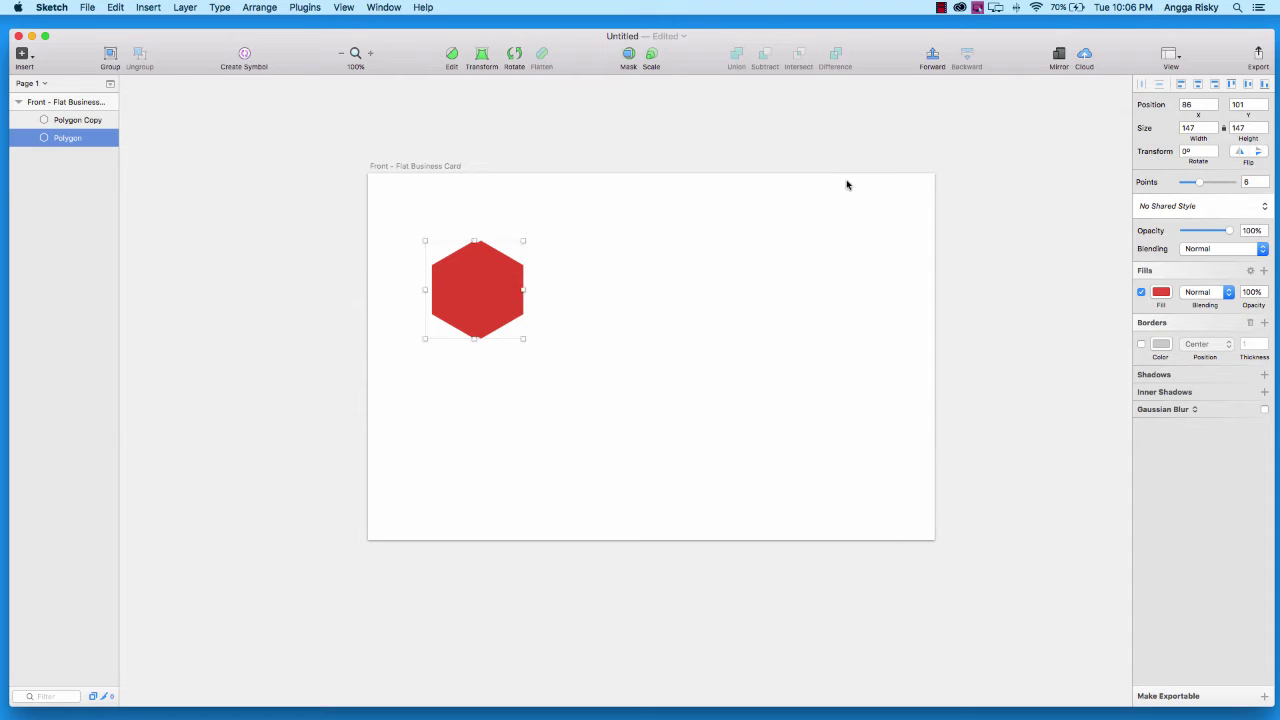
left_click(1170, 292)
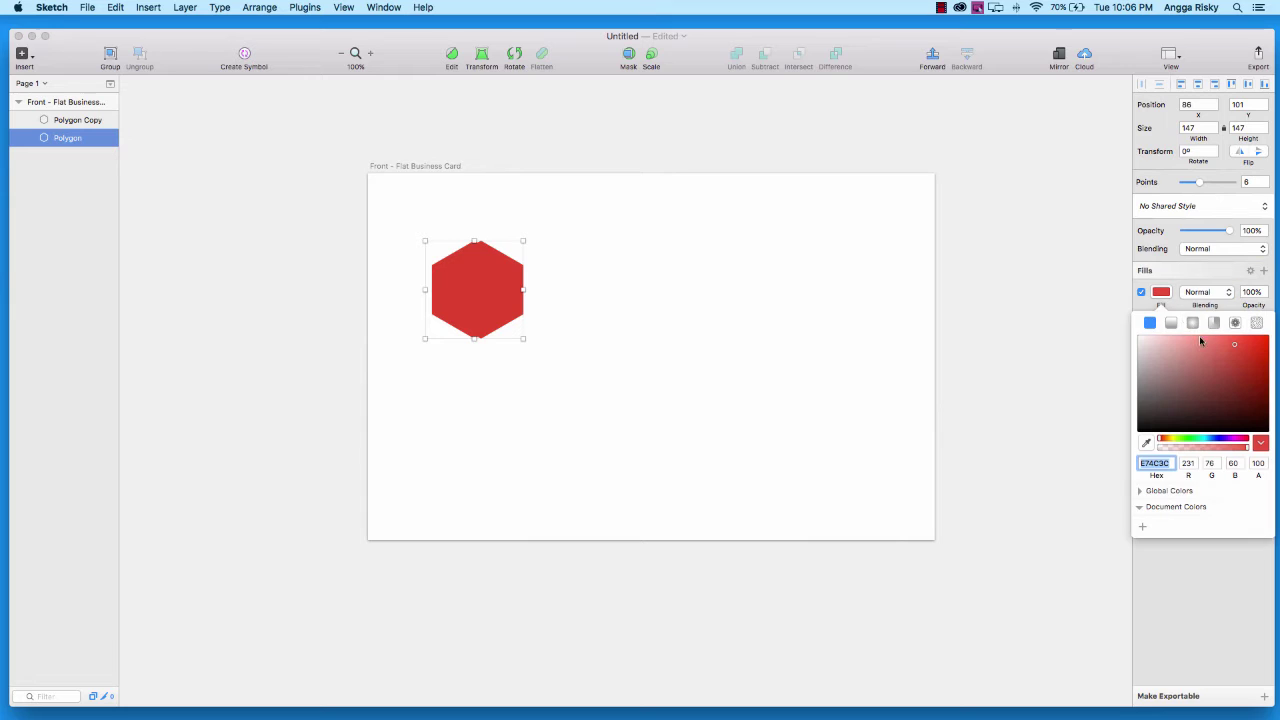
left_click(1235, 357)
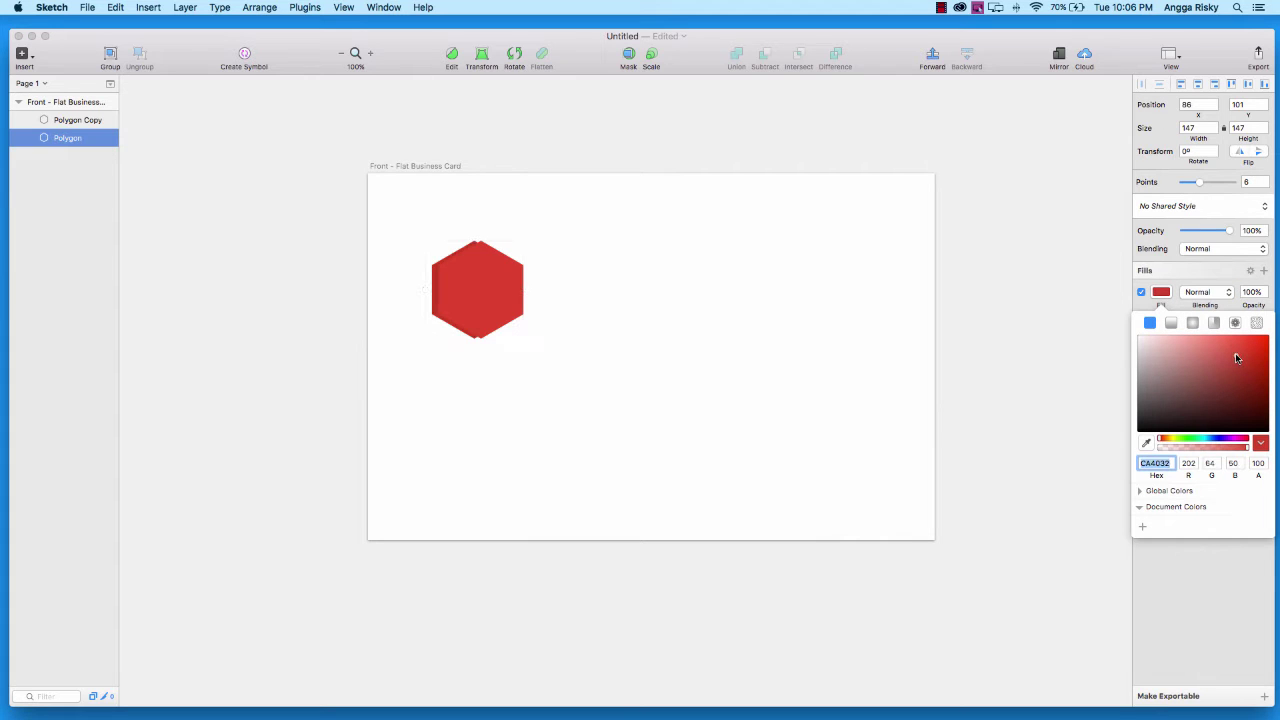
left_click(1232, 351)
left_click(1239, 358)
left_click_drag(1238, 358, 1227, 354)
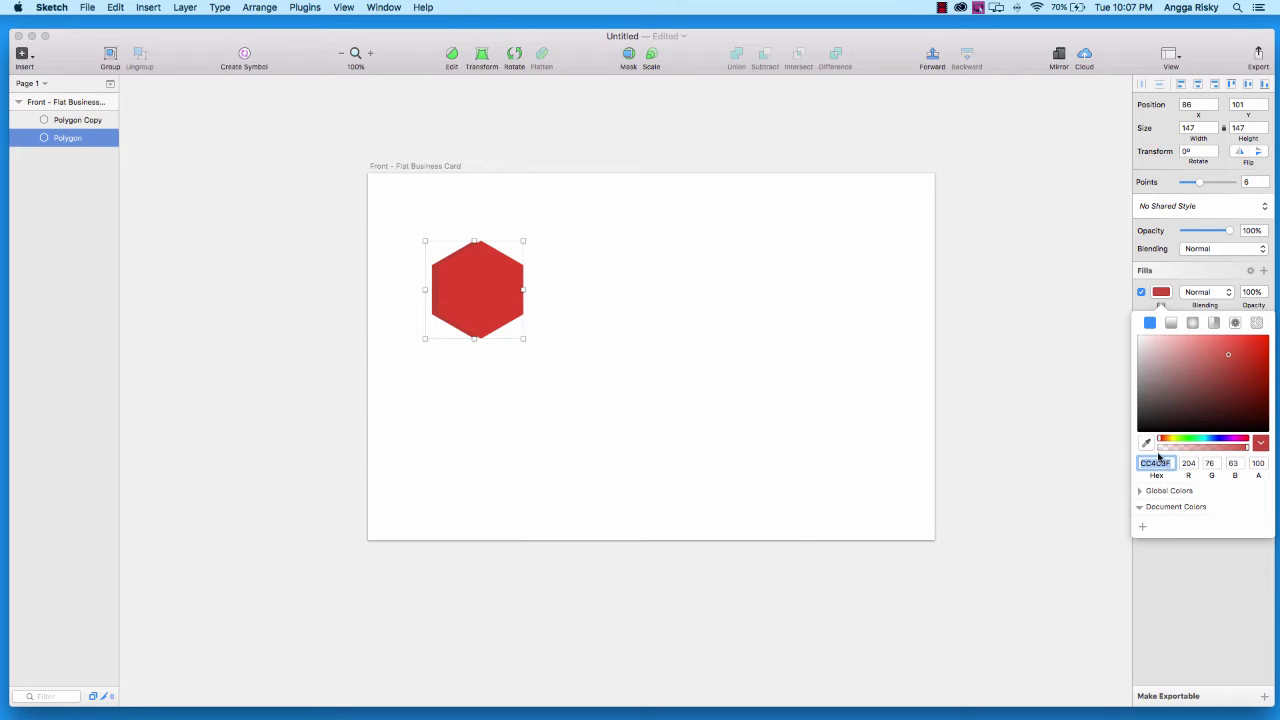
left_click(1161, 292)
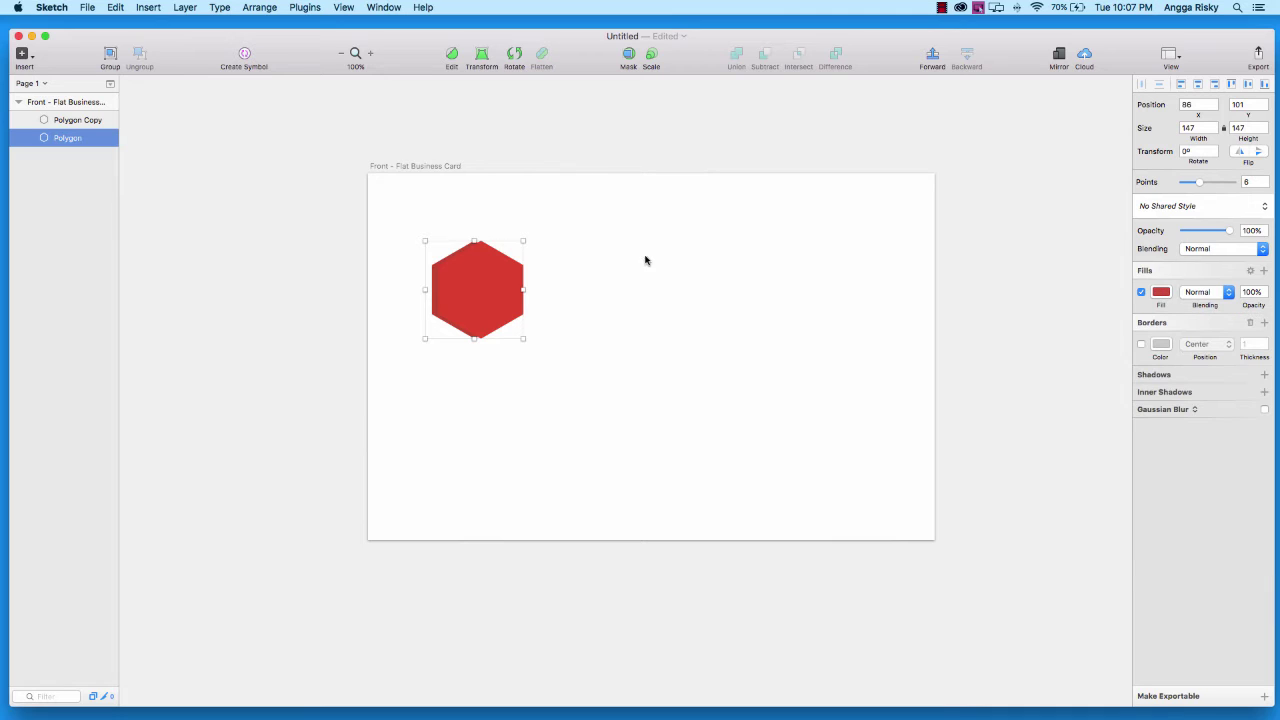
left_click(50, 120)
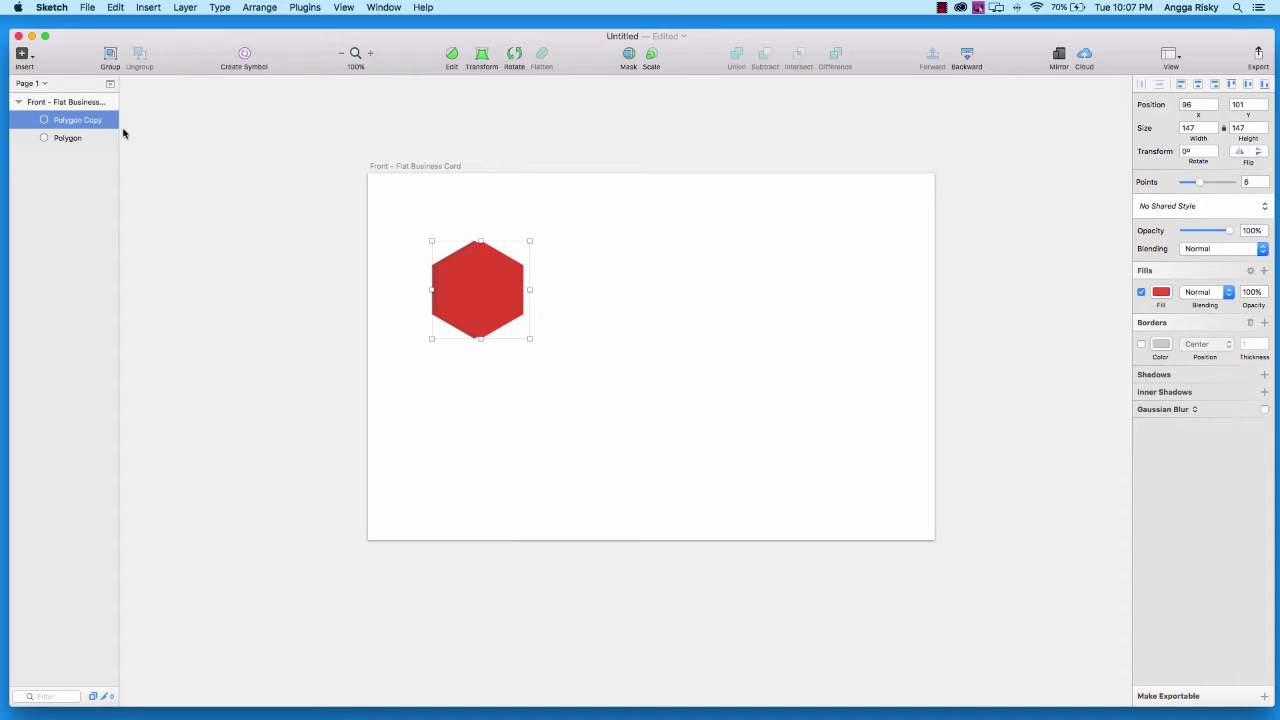
Add a letter 'A' text layer on the hexagon at size 72
left_click(19, 55)
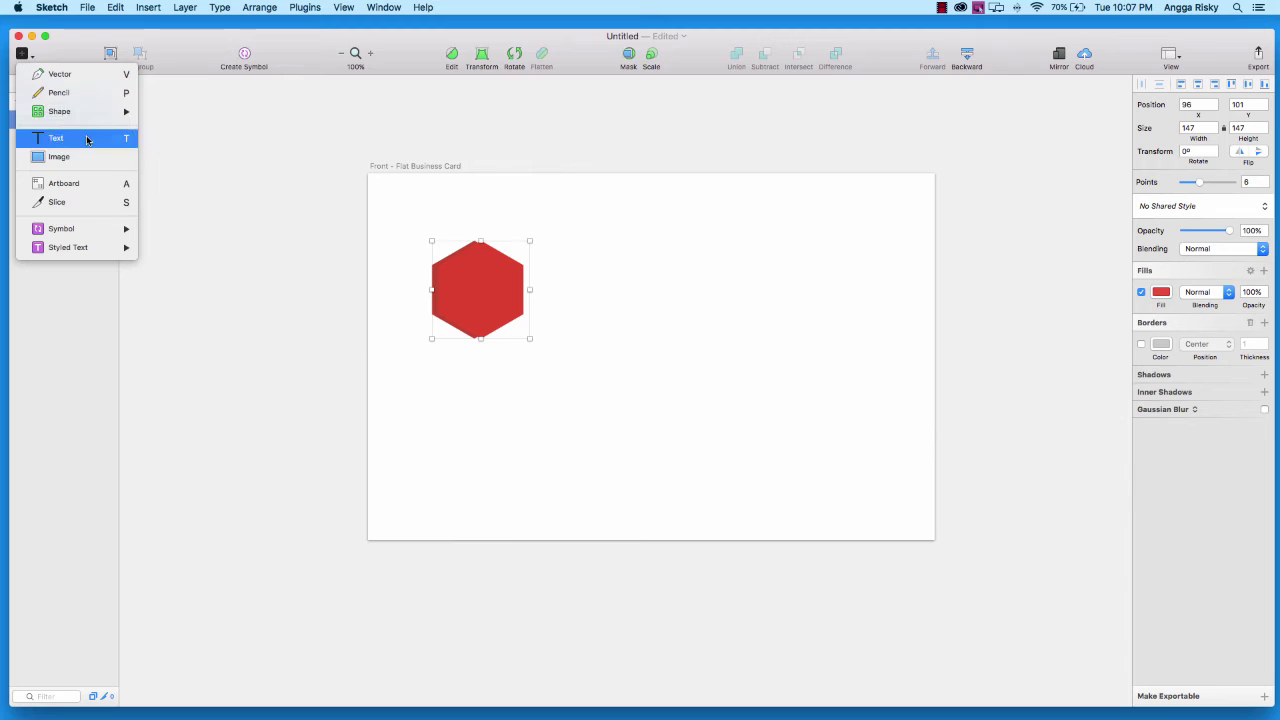
left_click(88, 139)
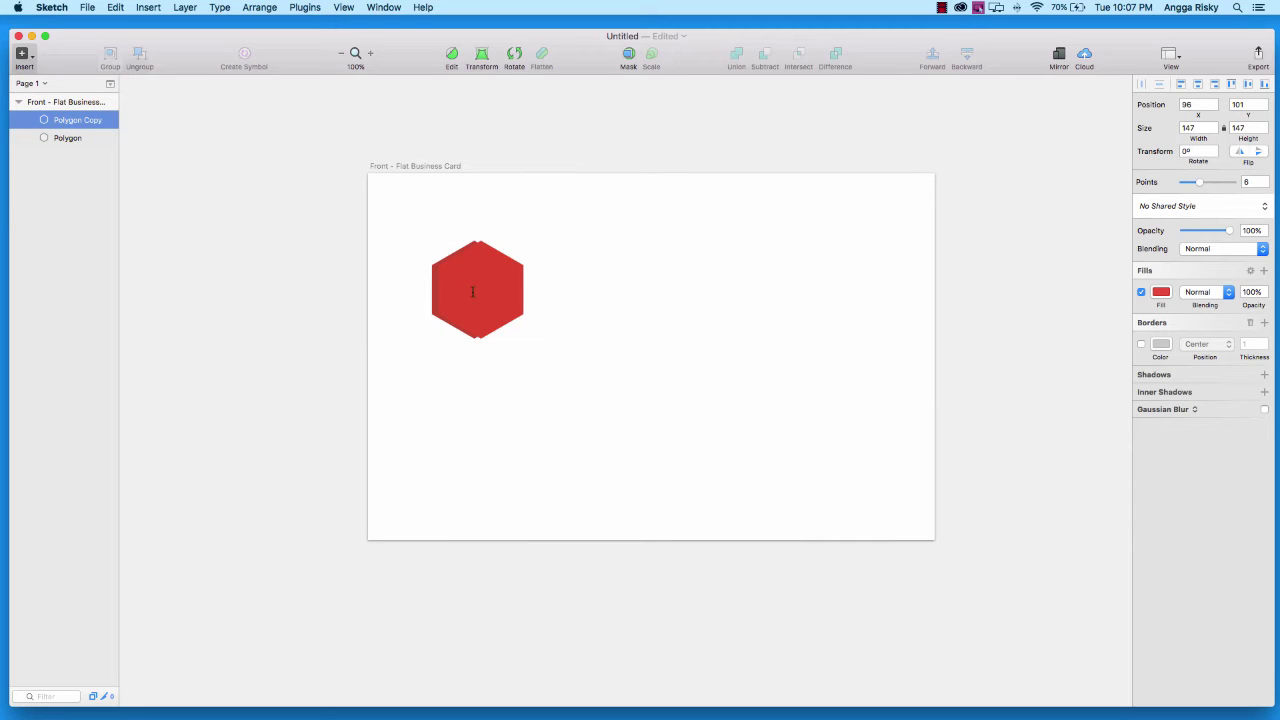
left_click(472, 291)
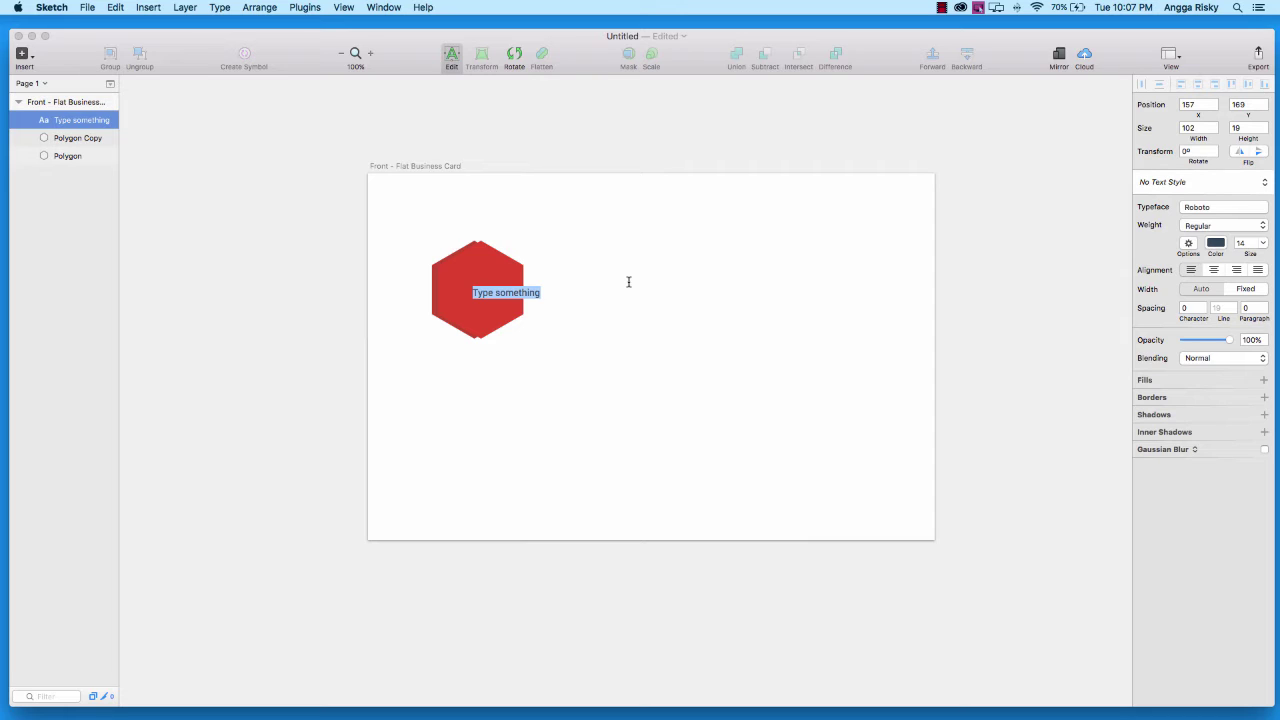
key("BackSpace")
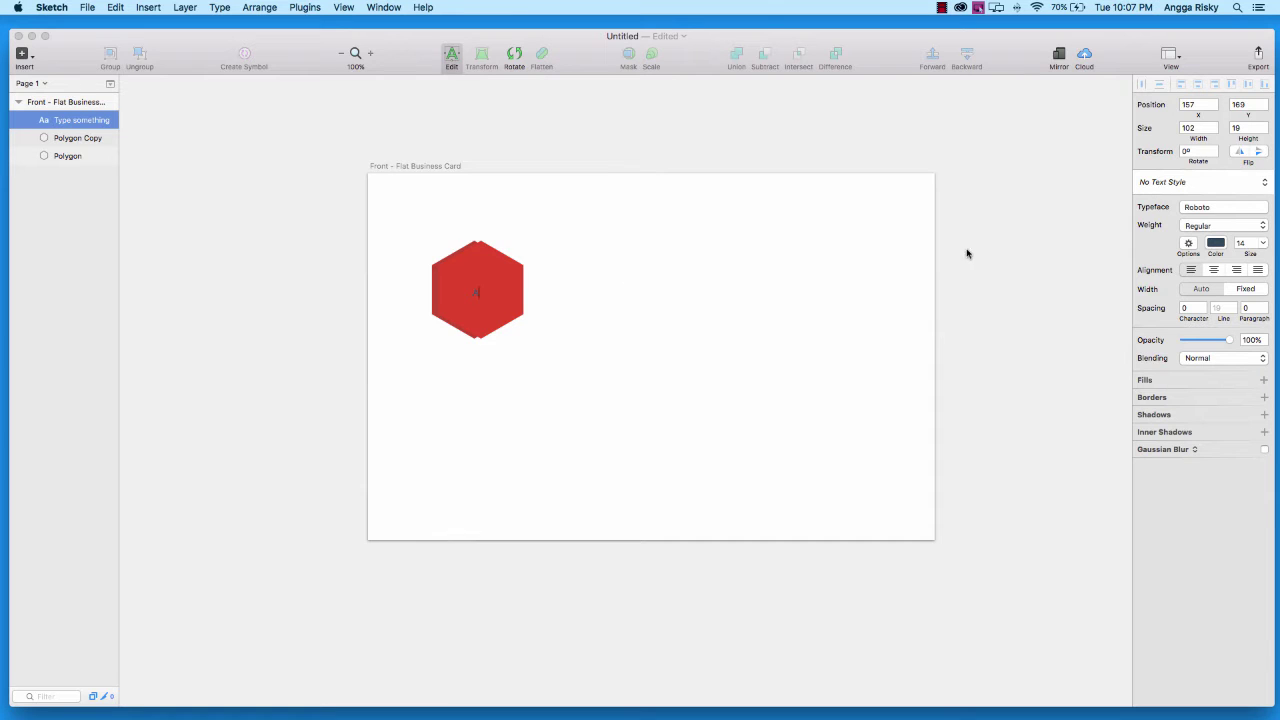
type("A")
left_click(1263, 243)
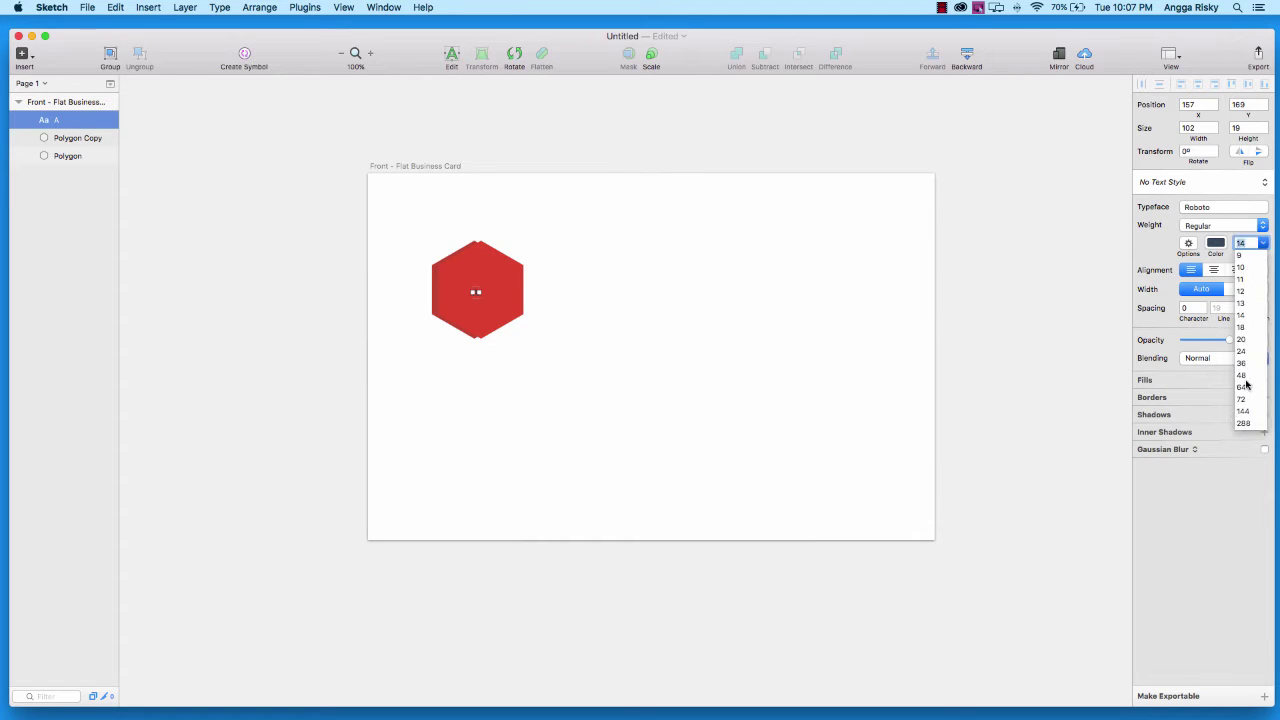
left_click(1242, 399)
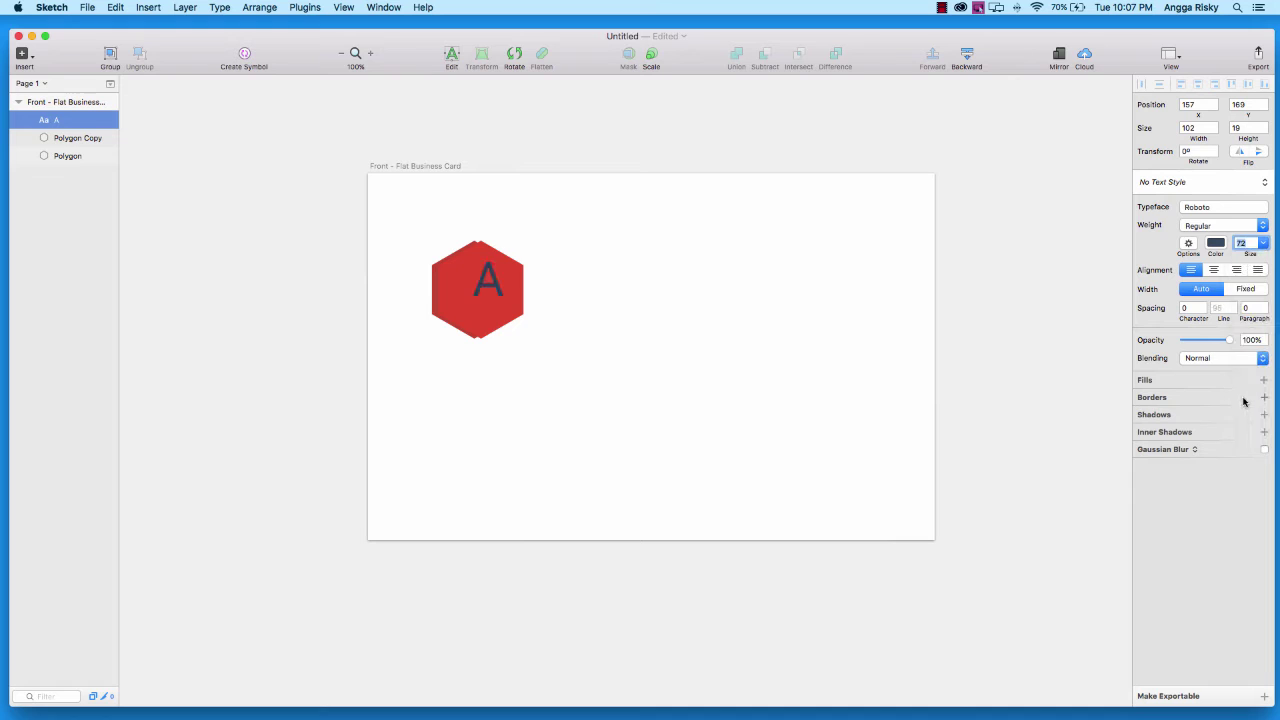
Make the A white (ffffff) in the Fonarto XT typeface
left_click(1215, 243)
type("ffffff")
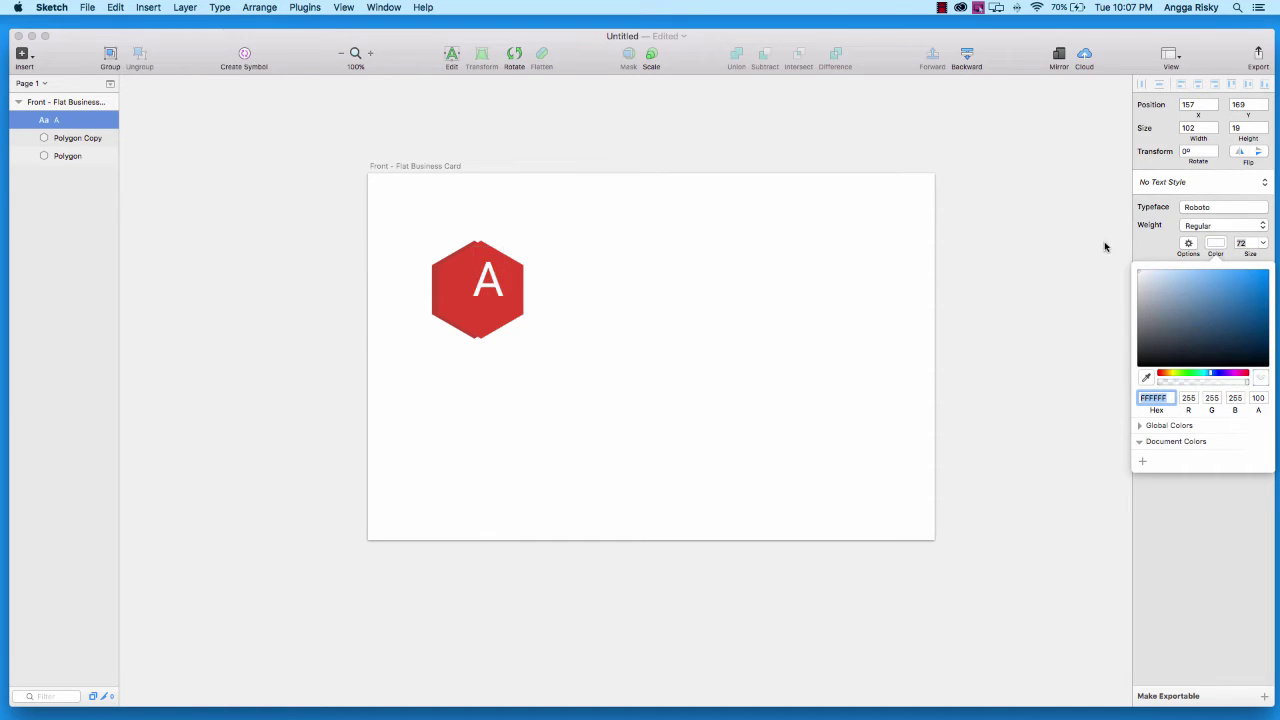
left_click(1215, 243)
left_click(1211, 210)
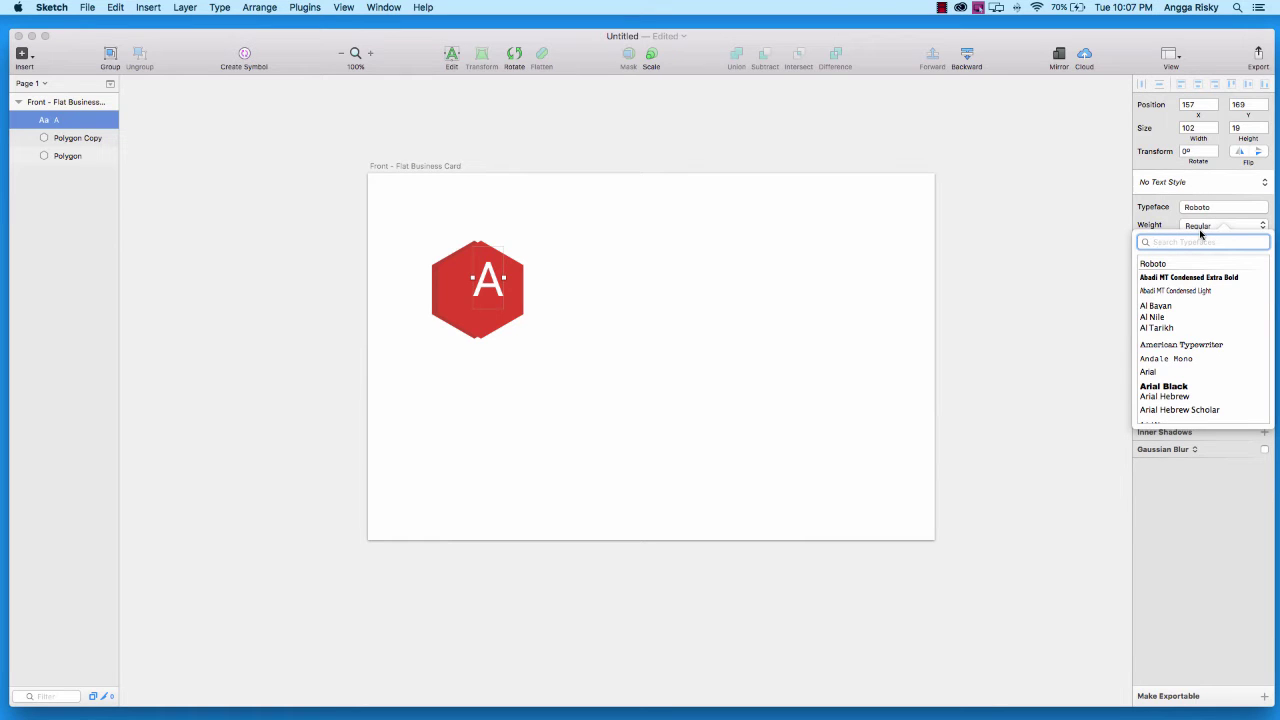
type("fonar")
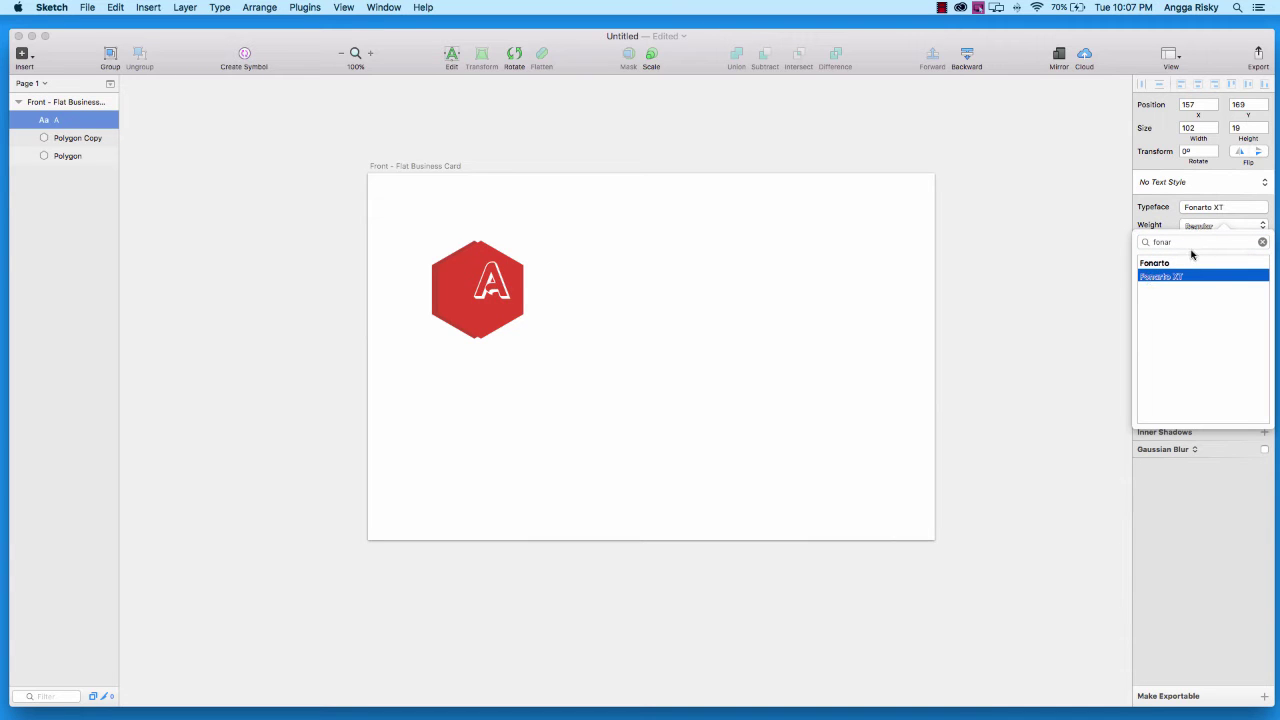
key("Return")
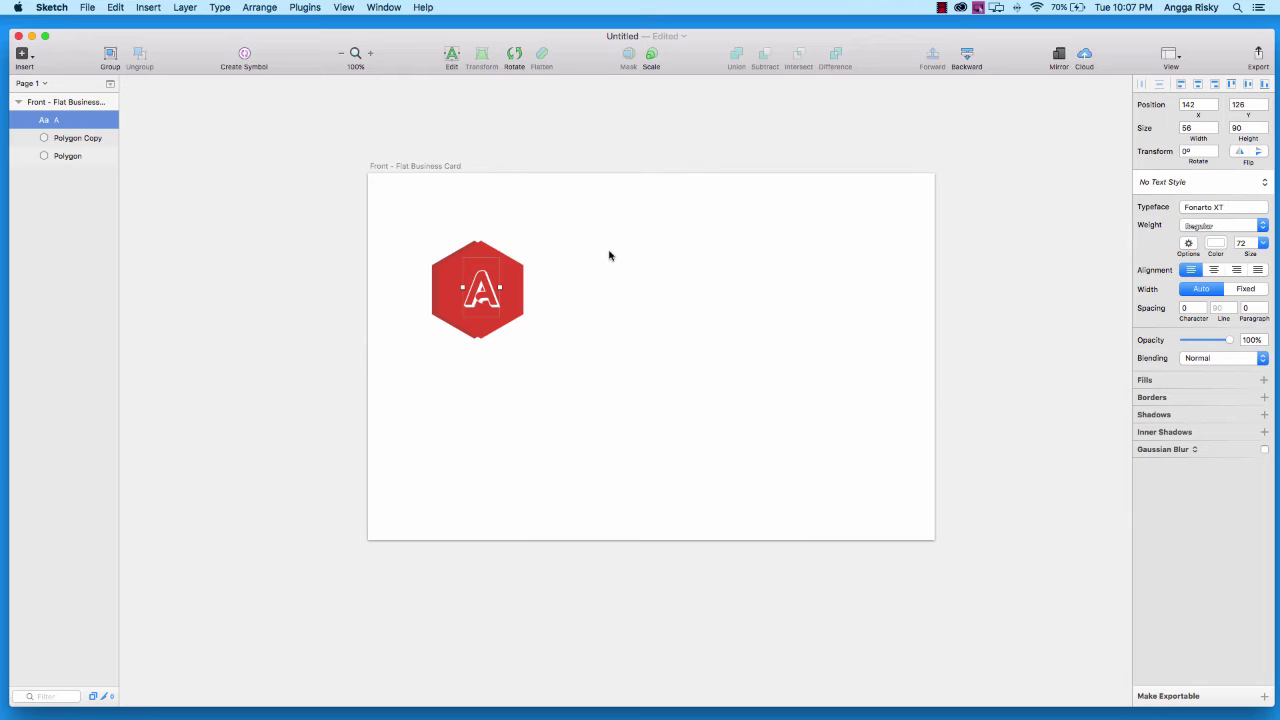
Centre the A on the hexagon and select it with both hexagon layers
key("Left")
key("Left")
key("Left")
key("Left")
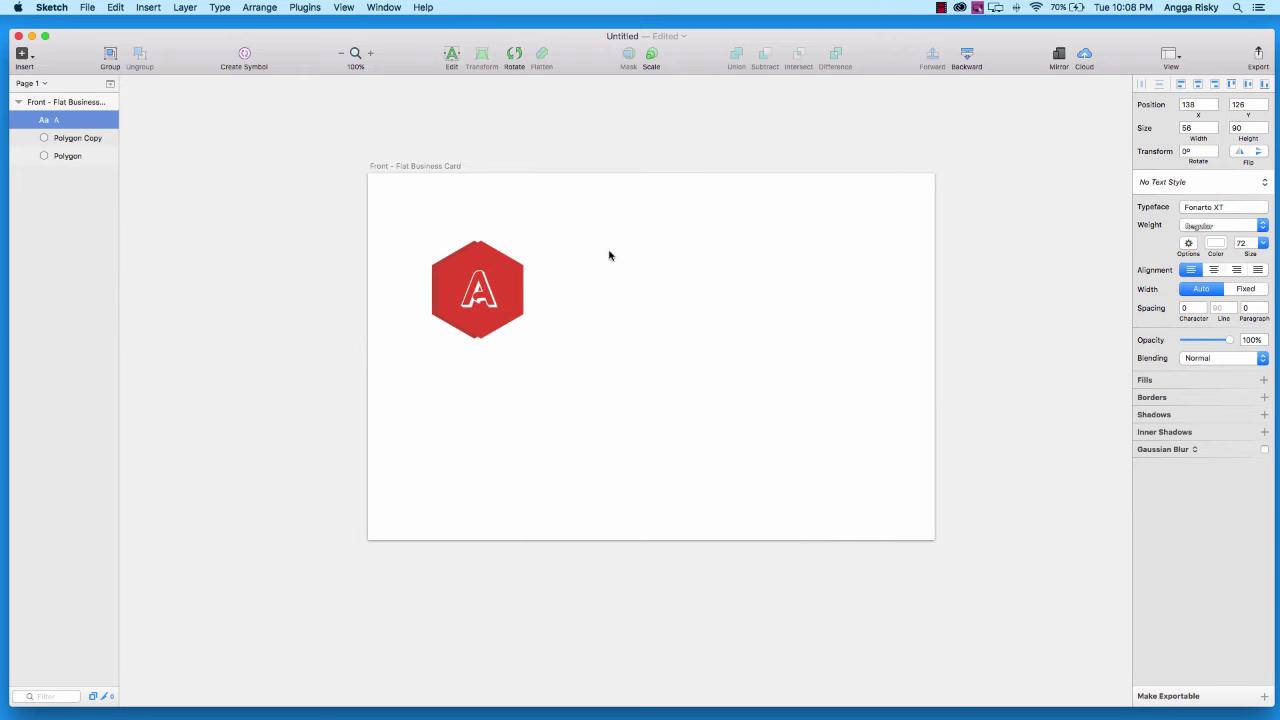
key("Right")
left_click(62, 157, "shift")
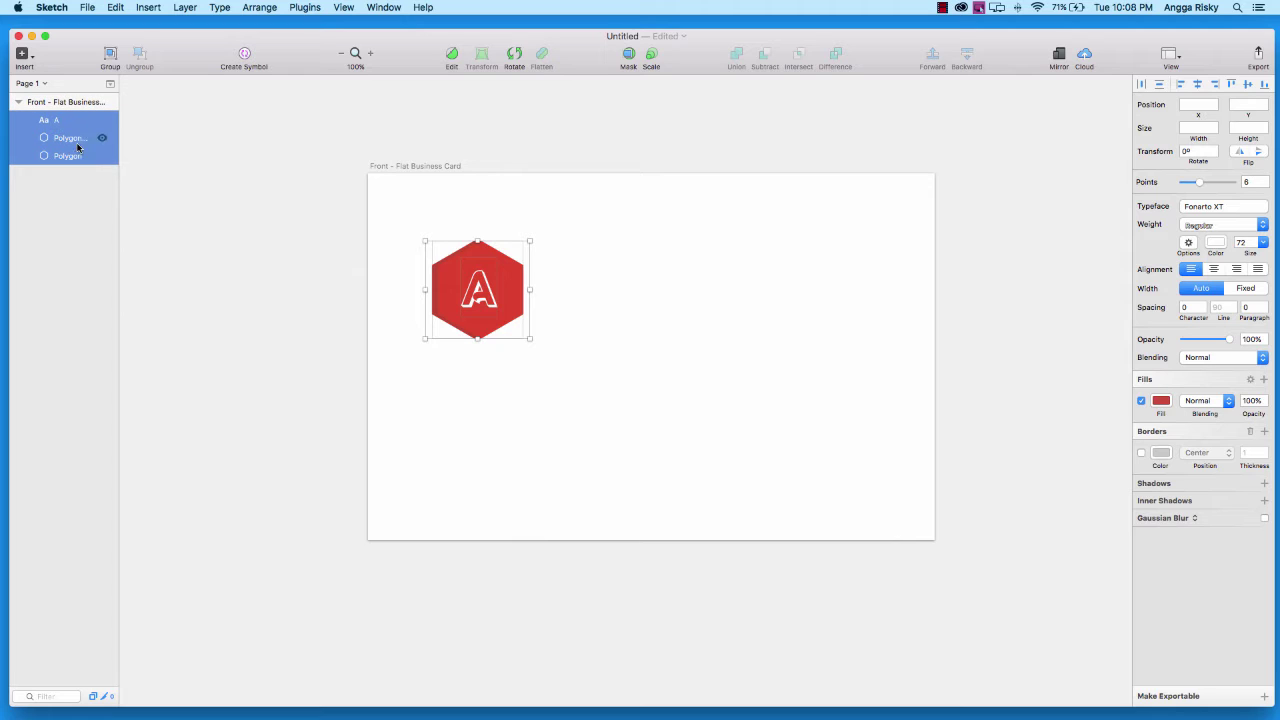
Group the A and both hexagons as 'Logo / Icon', undoing an accidental resize
right_click(79, 145)
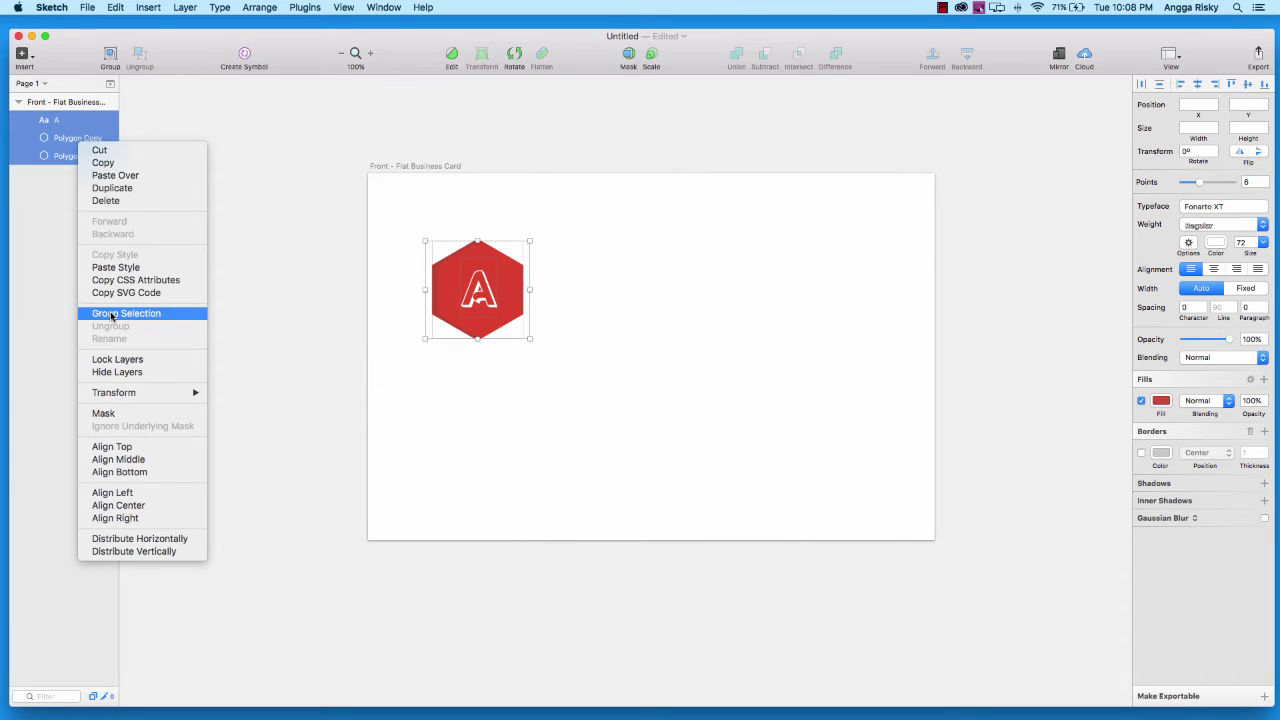
left_click(112, 318)
double_click(60, 121)
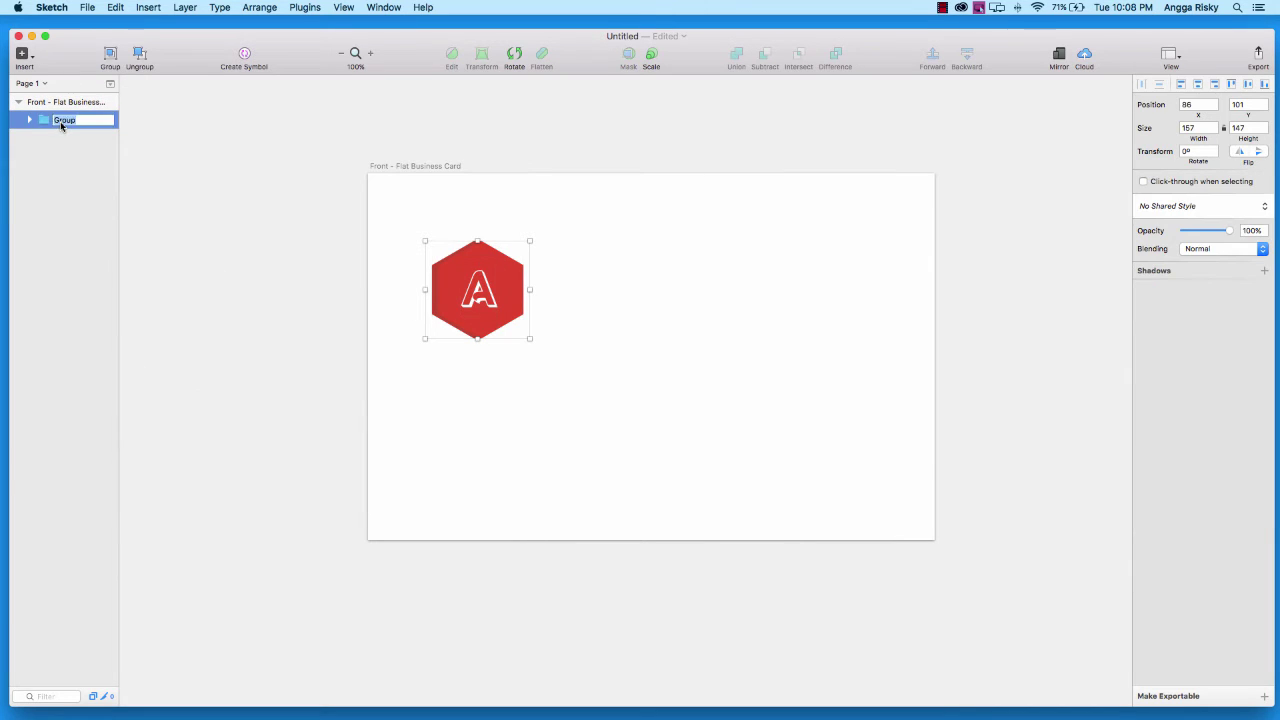
type("Logo / Icon")
key("Return")
left_click_drag(527, 335, 517, 329)
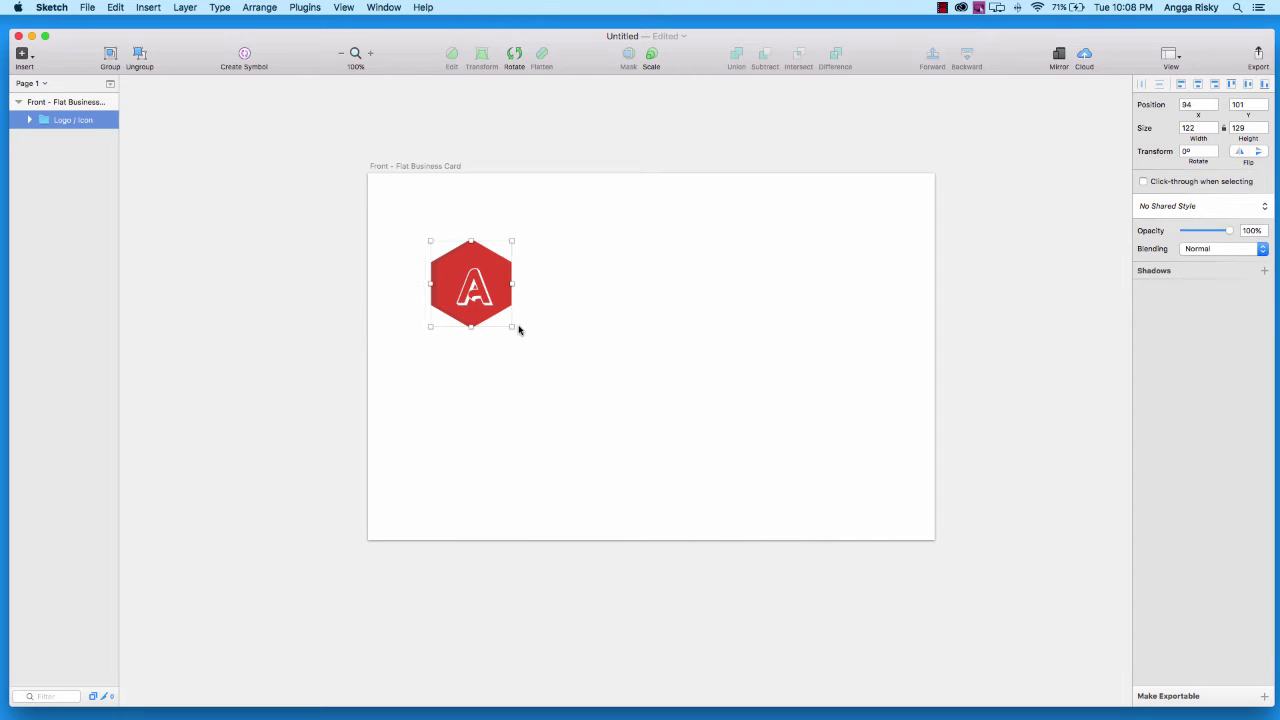
key("super+z")
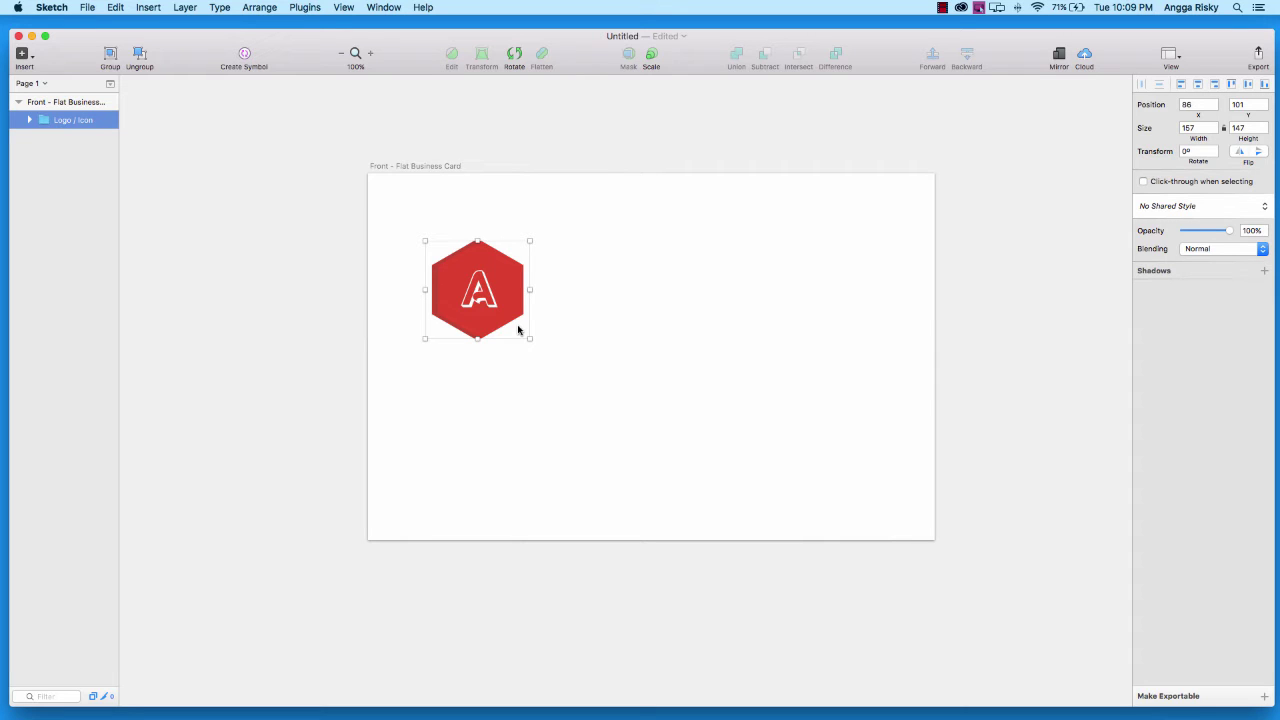
Place a new Roboto text layer to the right of the logo
left_click(21, 54)
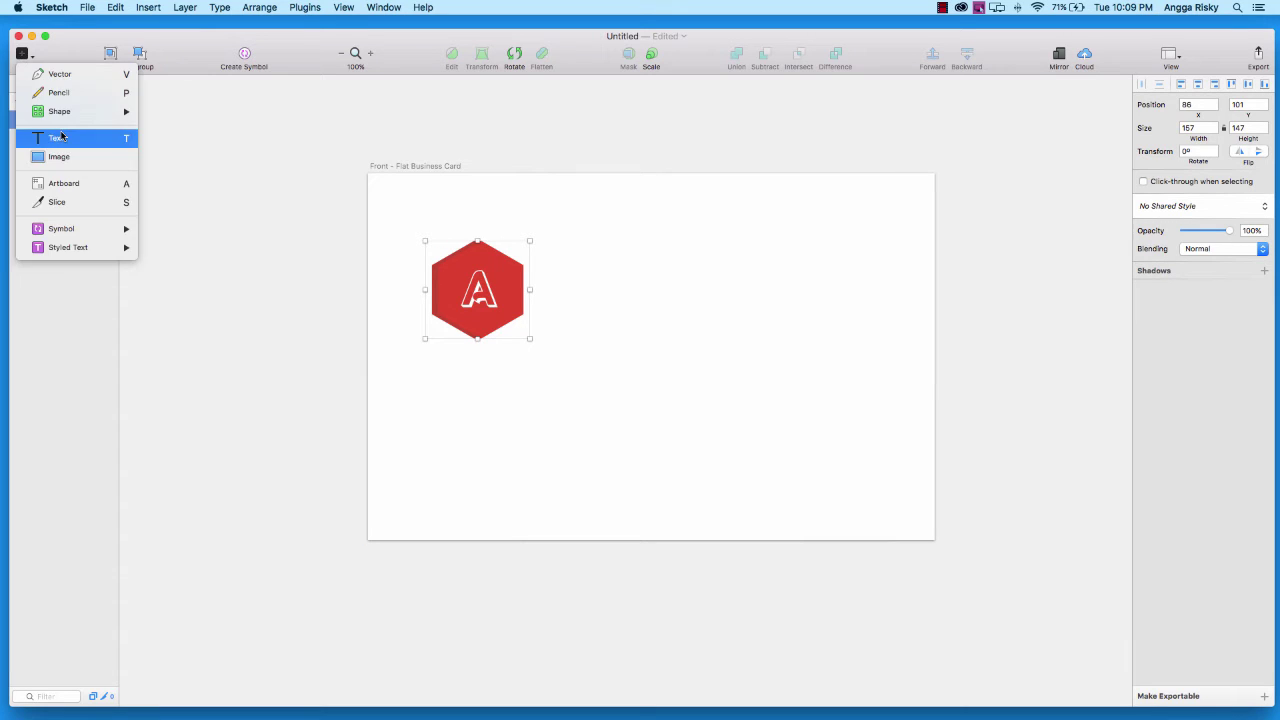
left_click(61, 137)
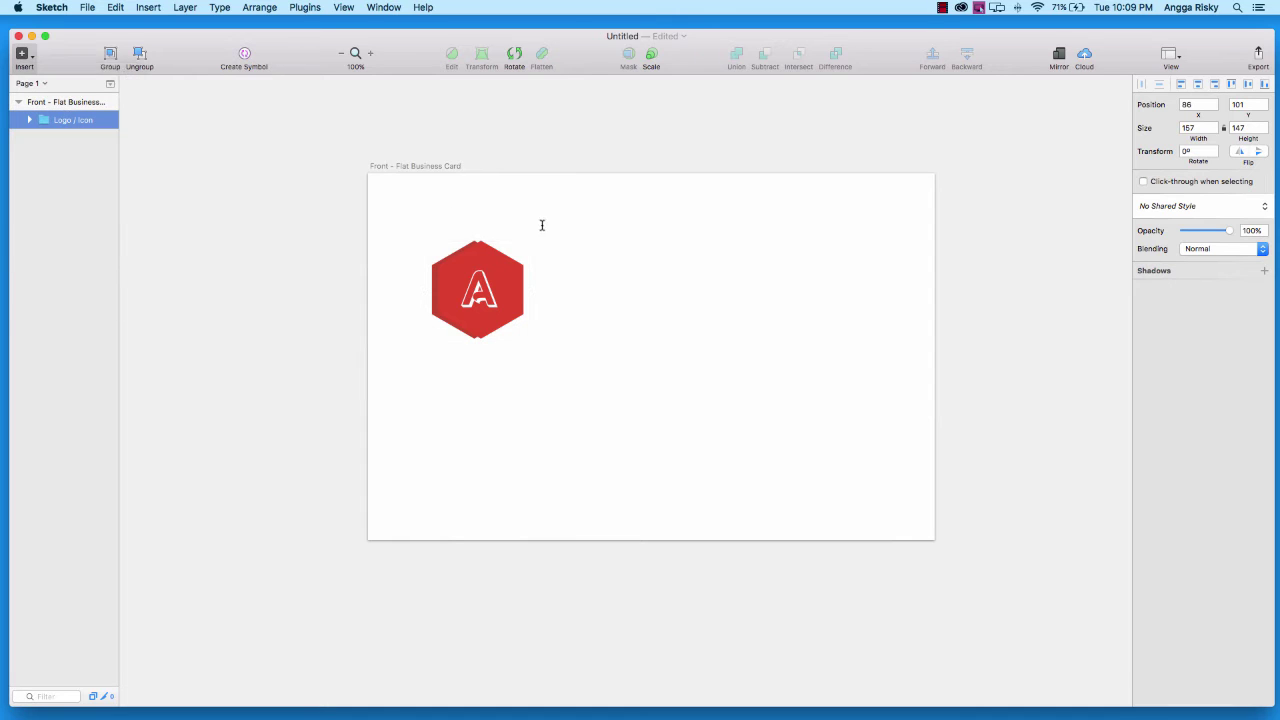
left_click(560, 258)
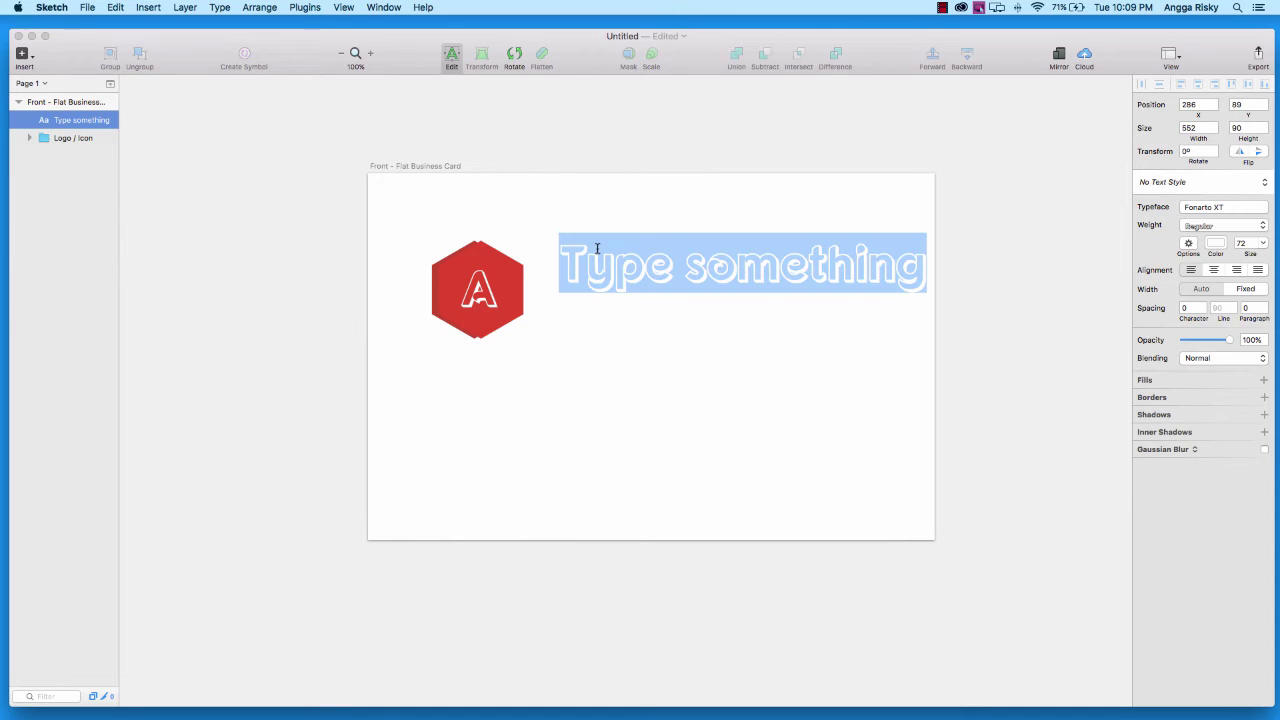
left_click(1230, 210)
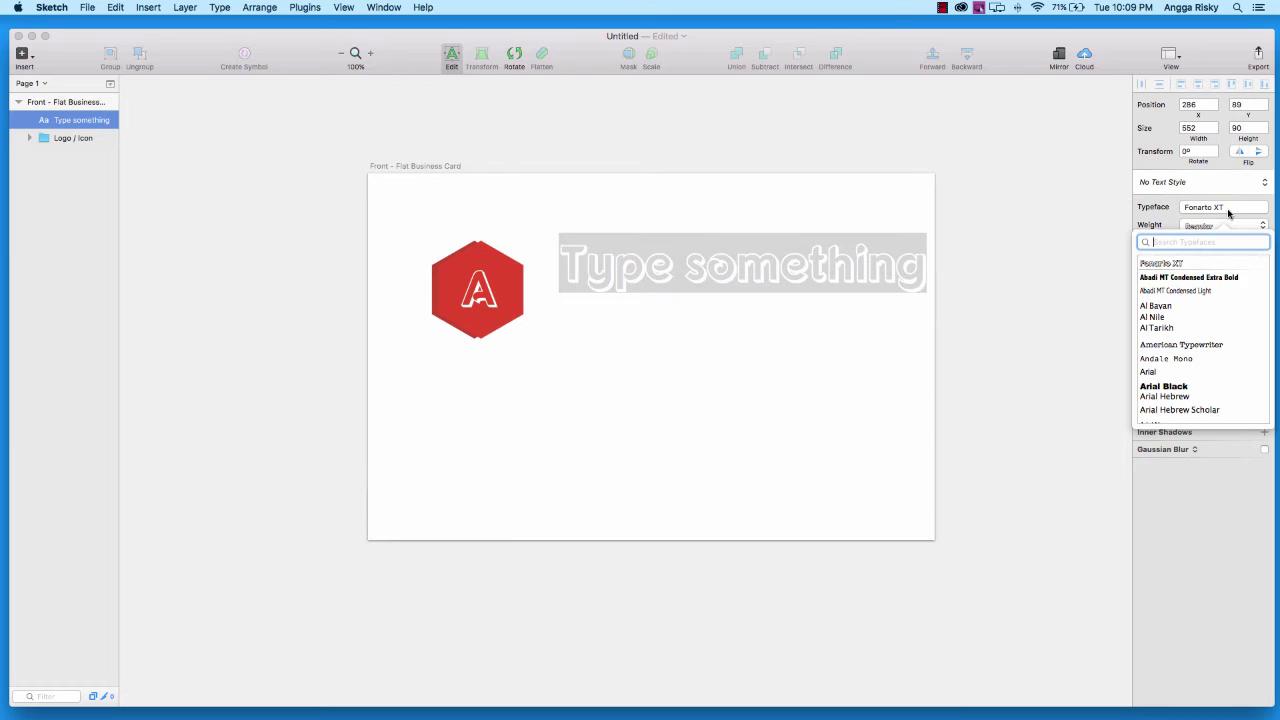
type("robo")
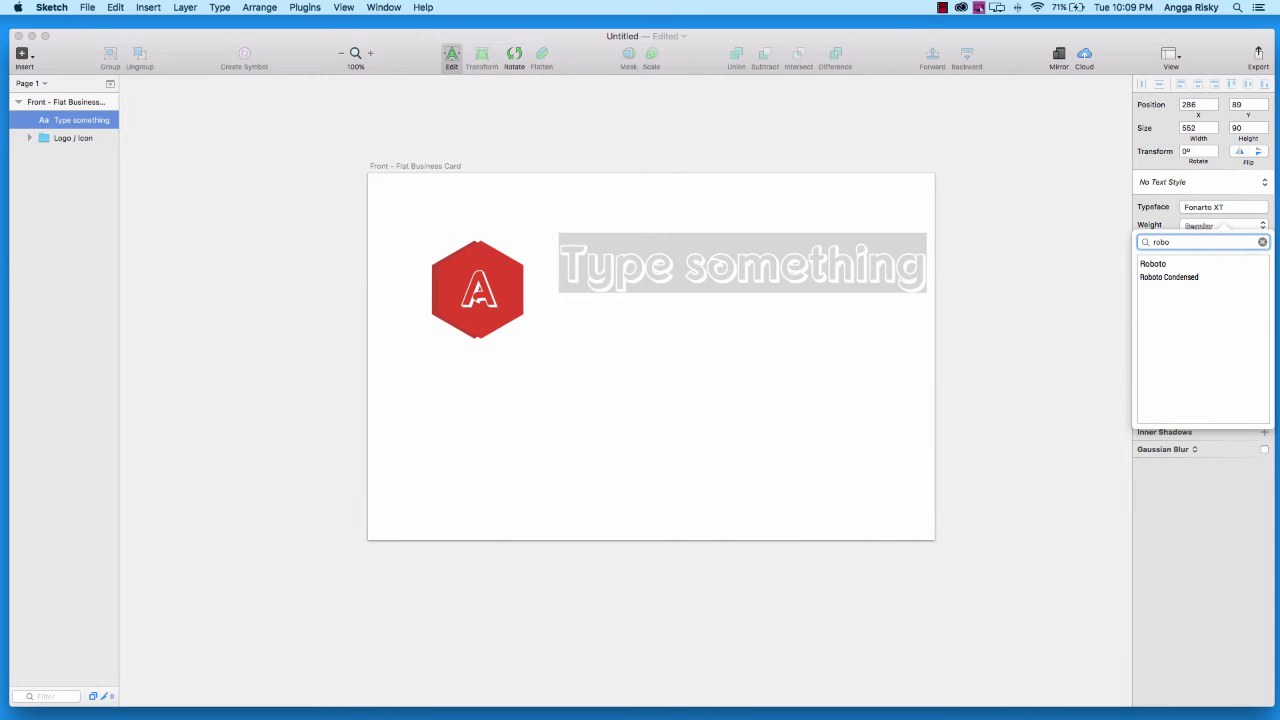
left_click(1189, 266)
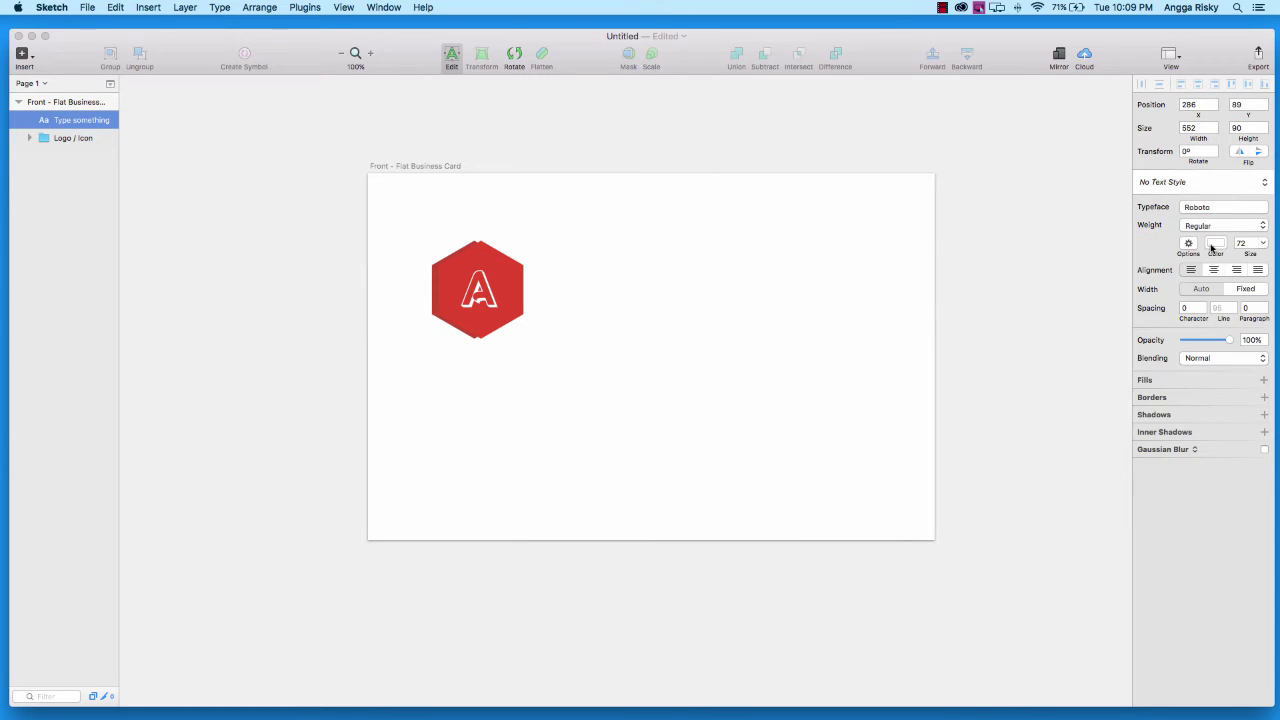
Colour the text 34495e and type the cardholder's name in capitals
left_click(1212, 243)
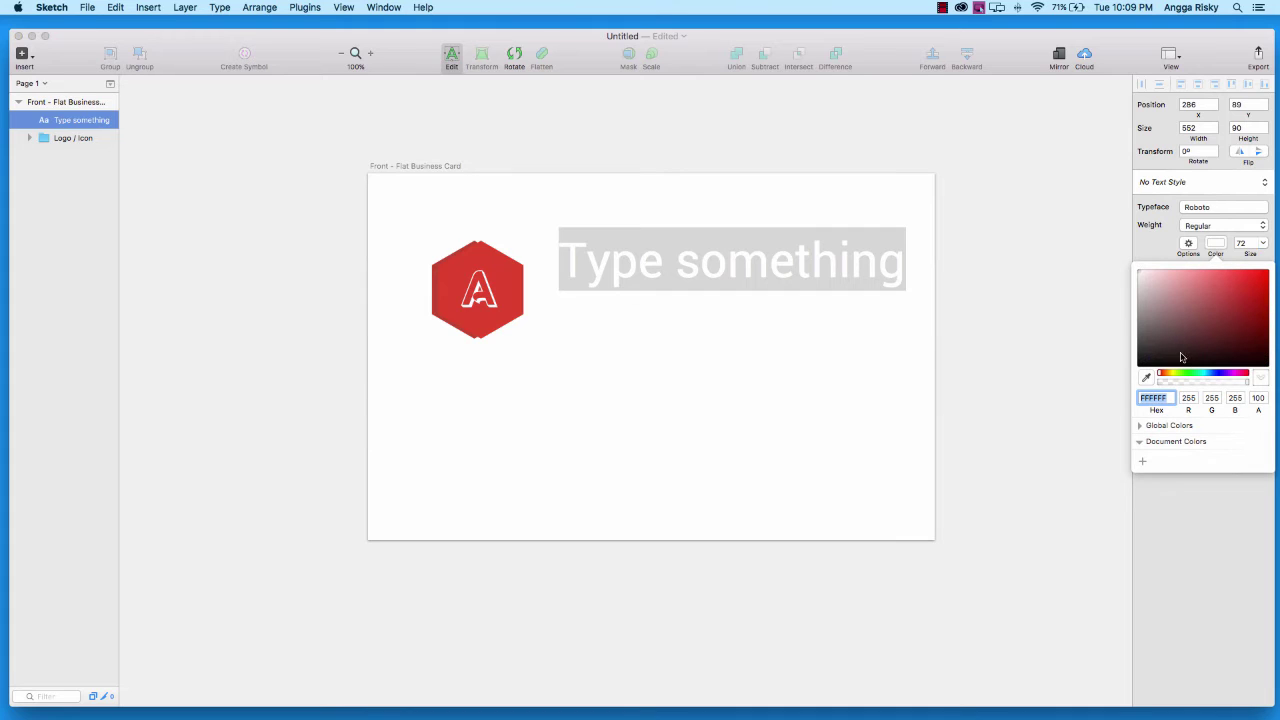
type("34495E")
key("Return")
left_click(1216, 243)
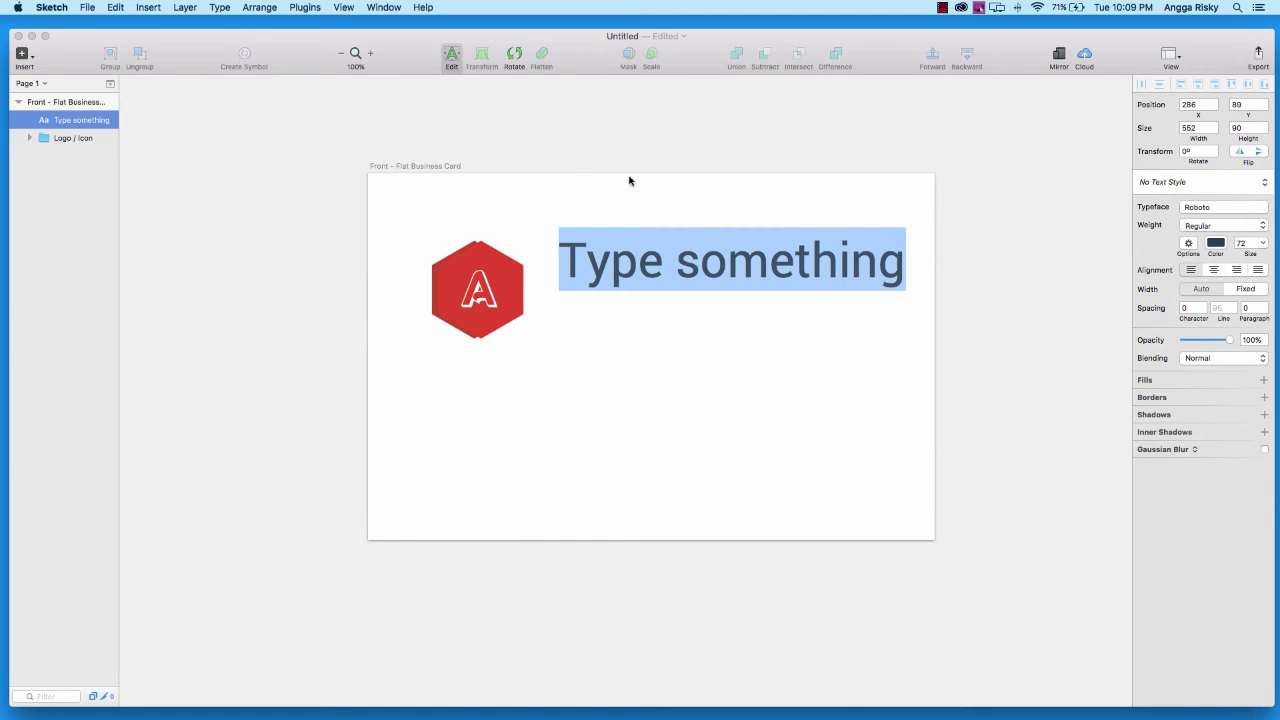
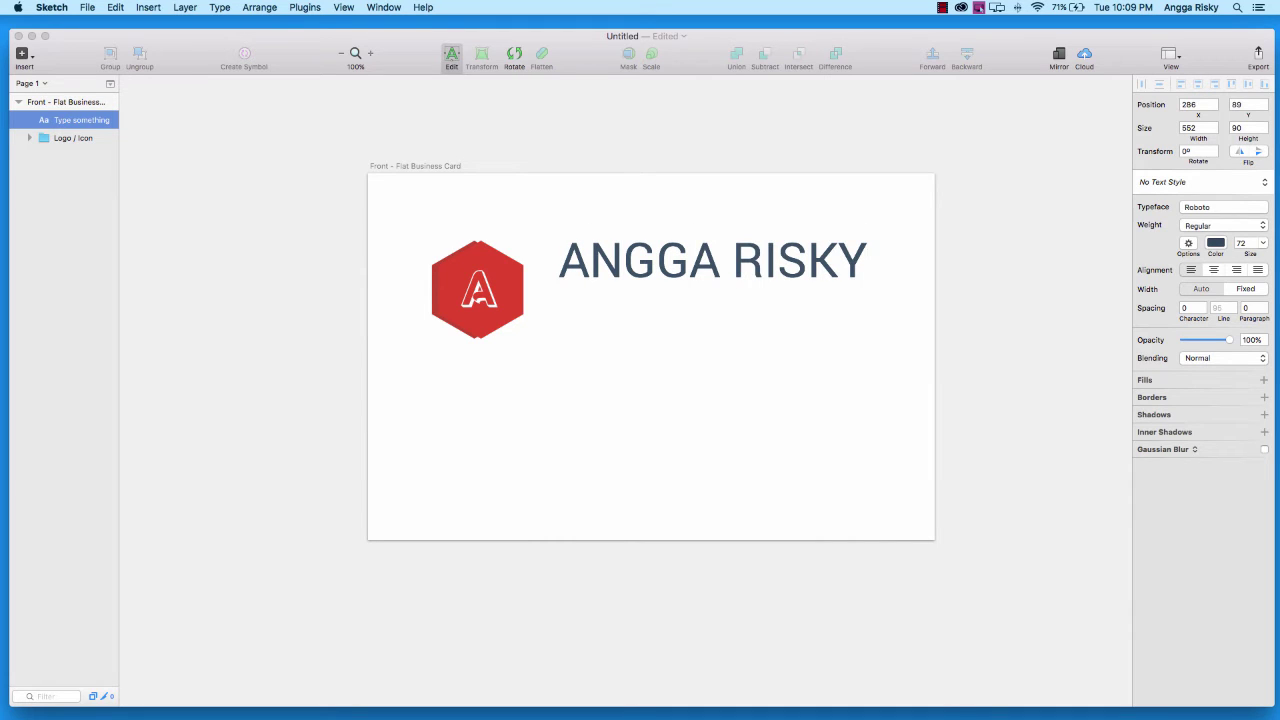
key("super+a")
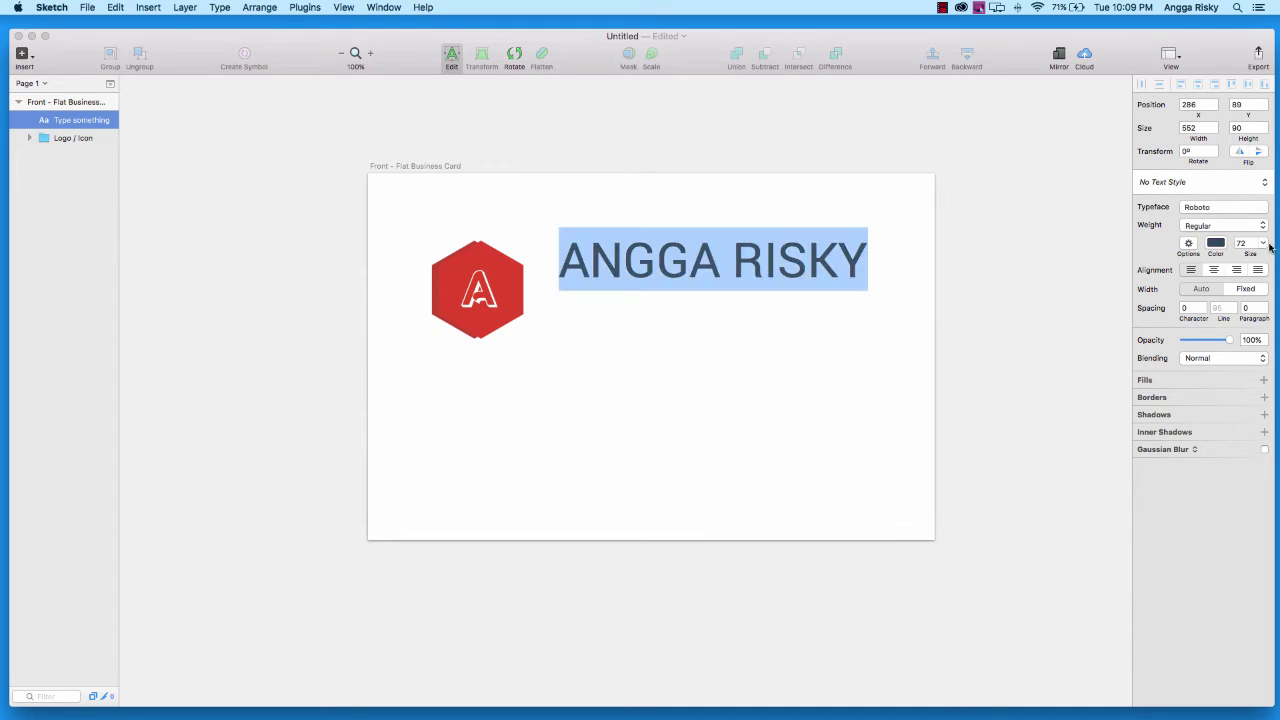
Resize the name to 48 pt Medium and position it level beside the logo
left_click(1263, 243)
left_click(1245, 376)
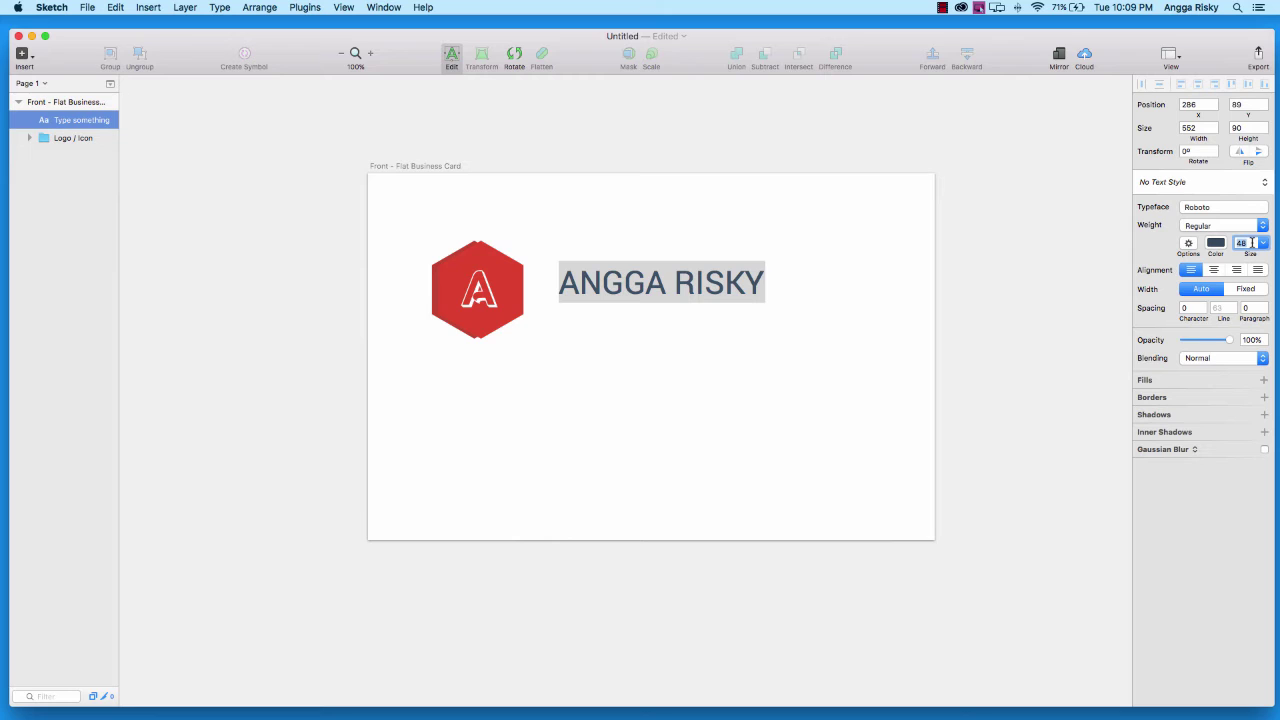
left_click(806, 312)
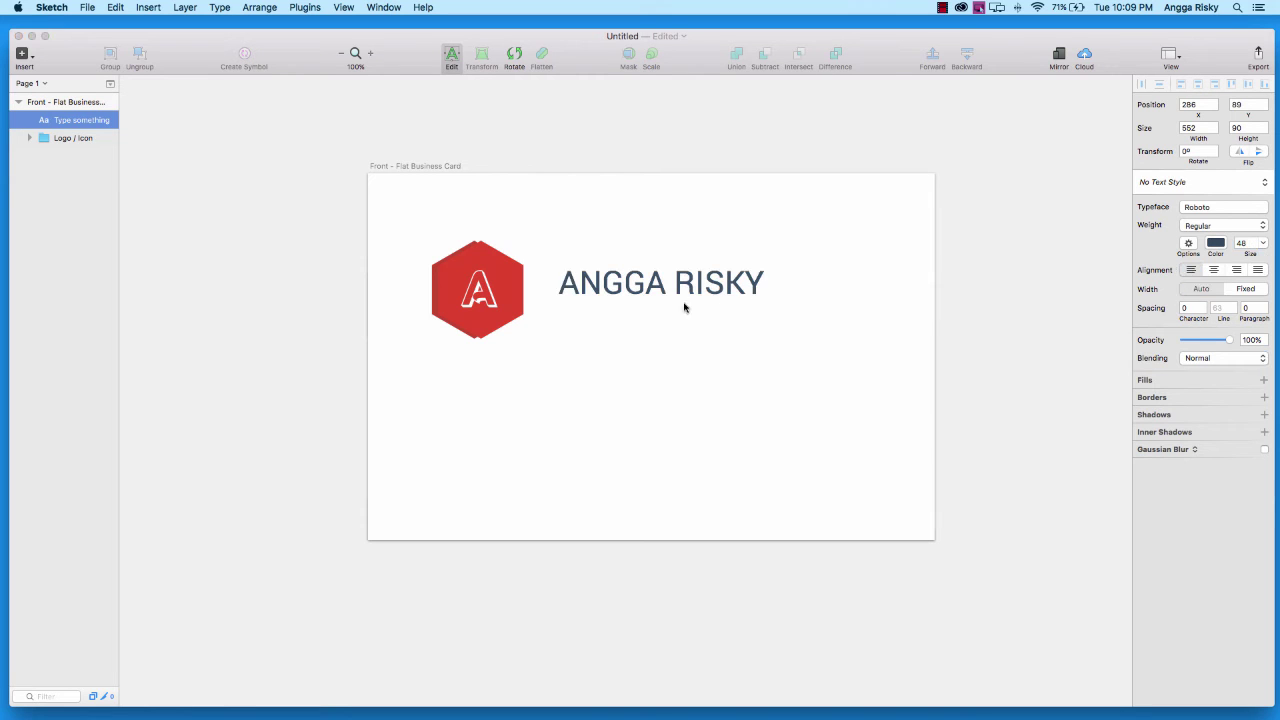
left_click_drag(660, 286, 595, 290)
key("Right")
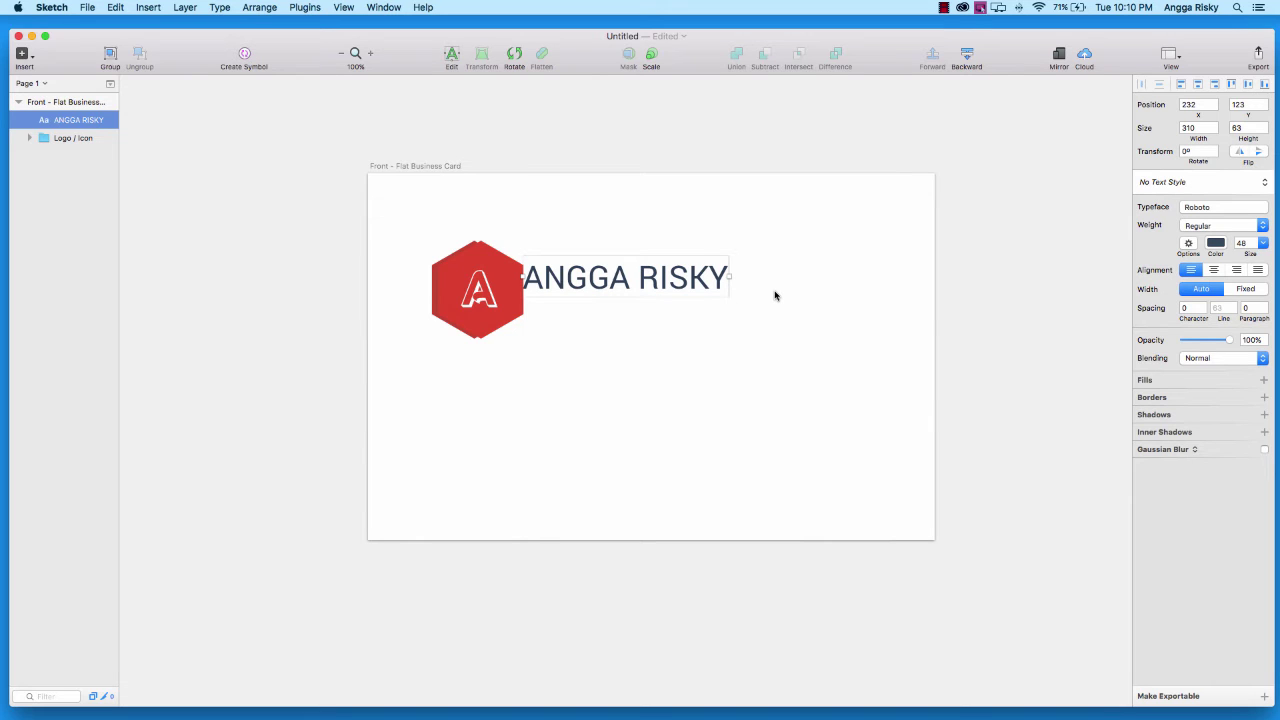
key("shift+Right")
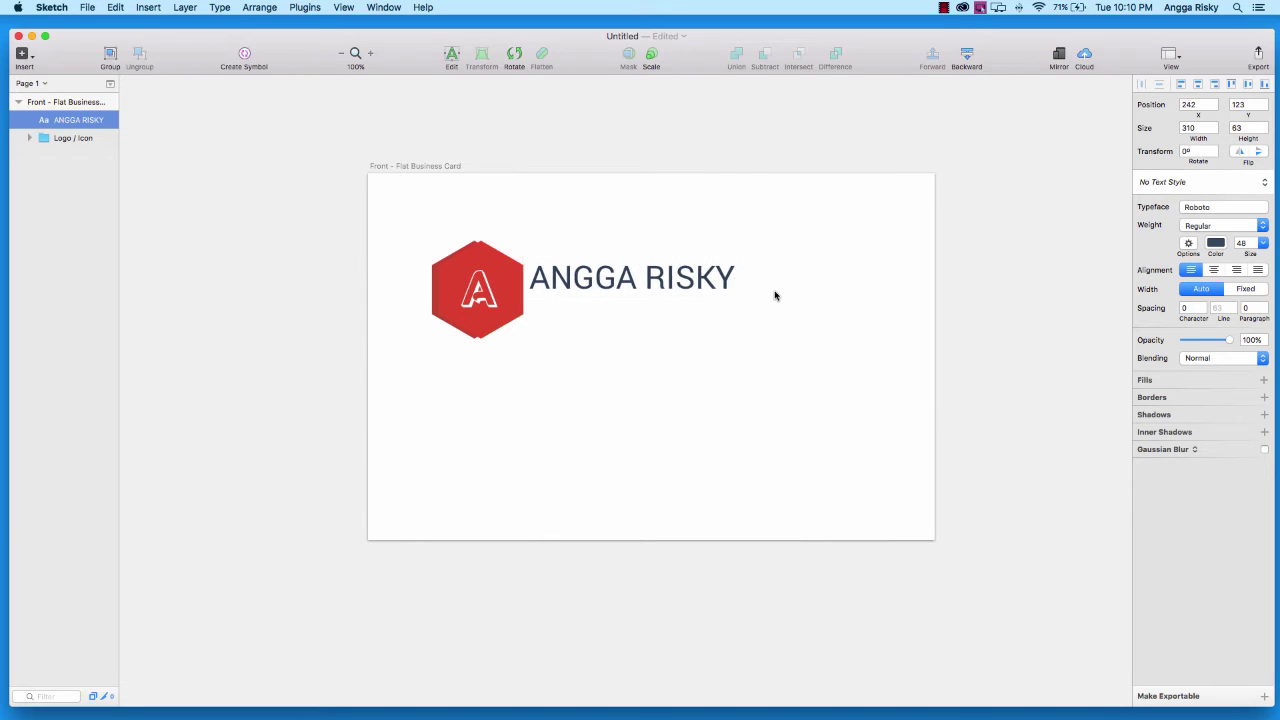
key("shift+Right")
key("shift+Right")
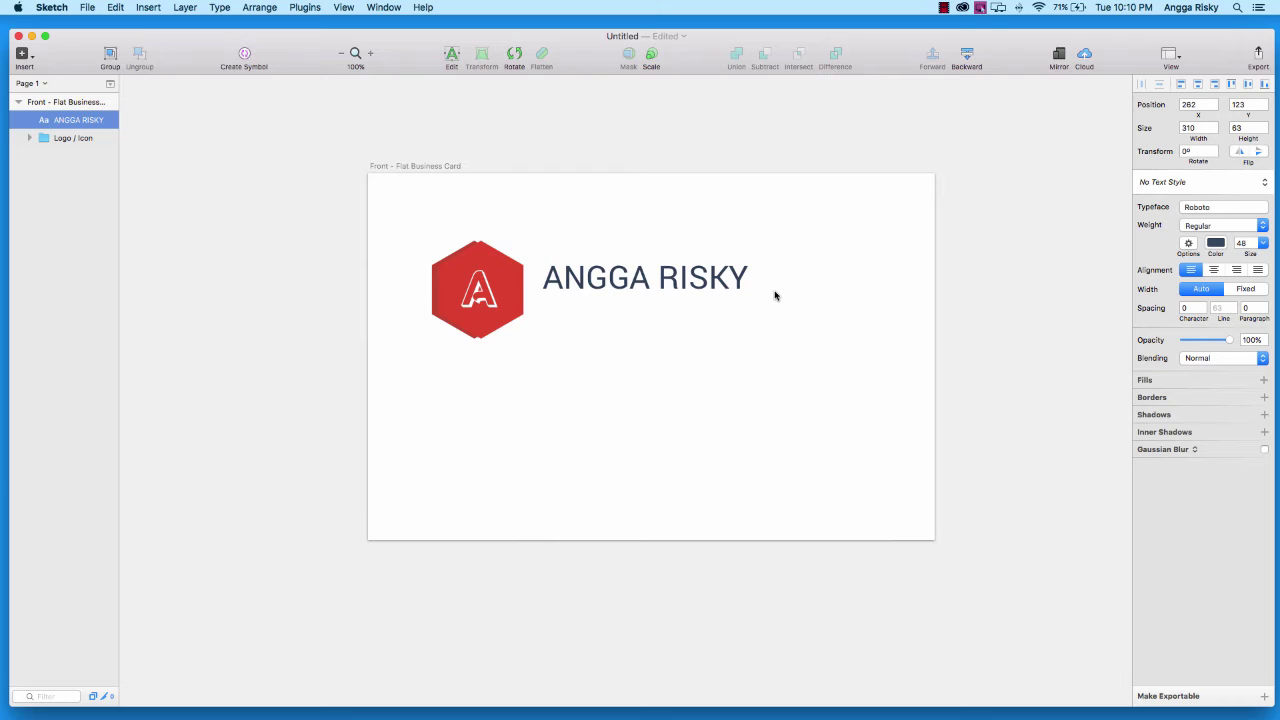
key("shift+Right")
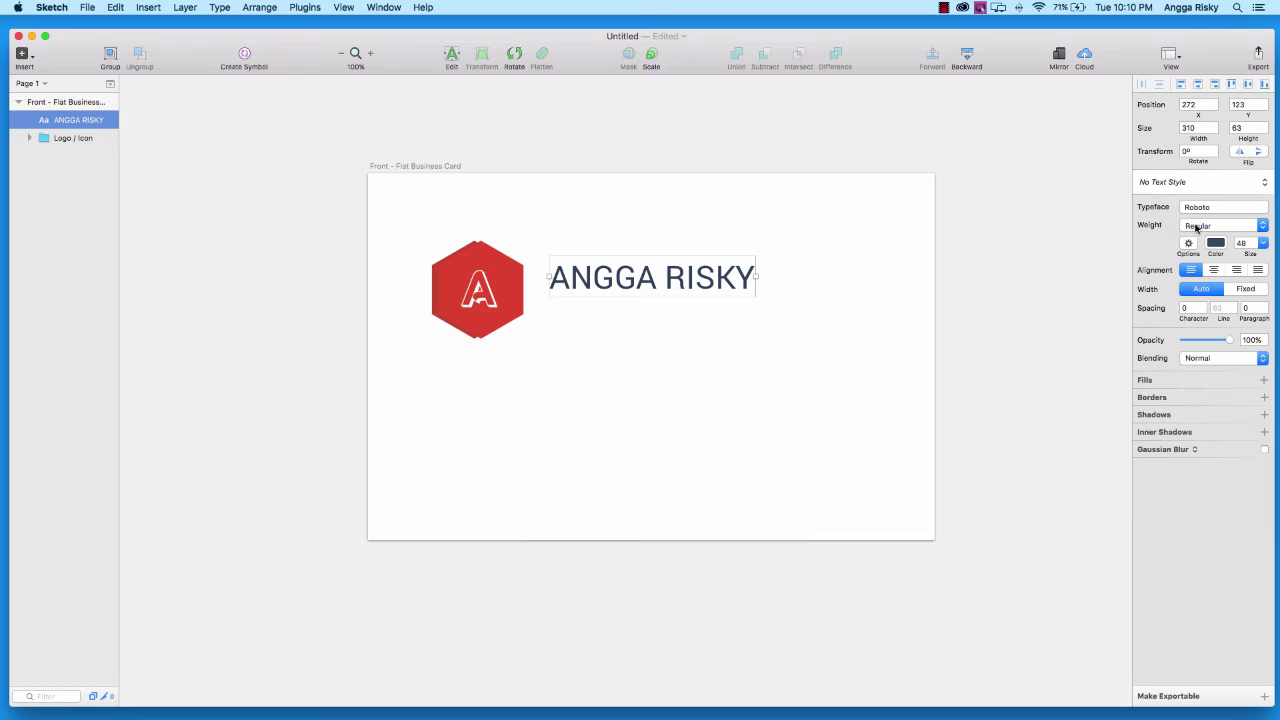
left_click(1196, 228)
left_click(1214, 242)
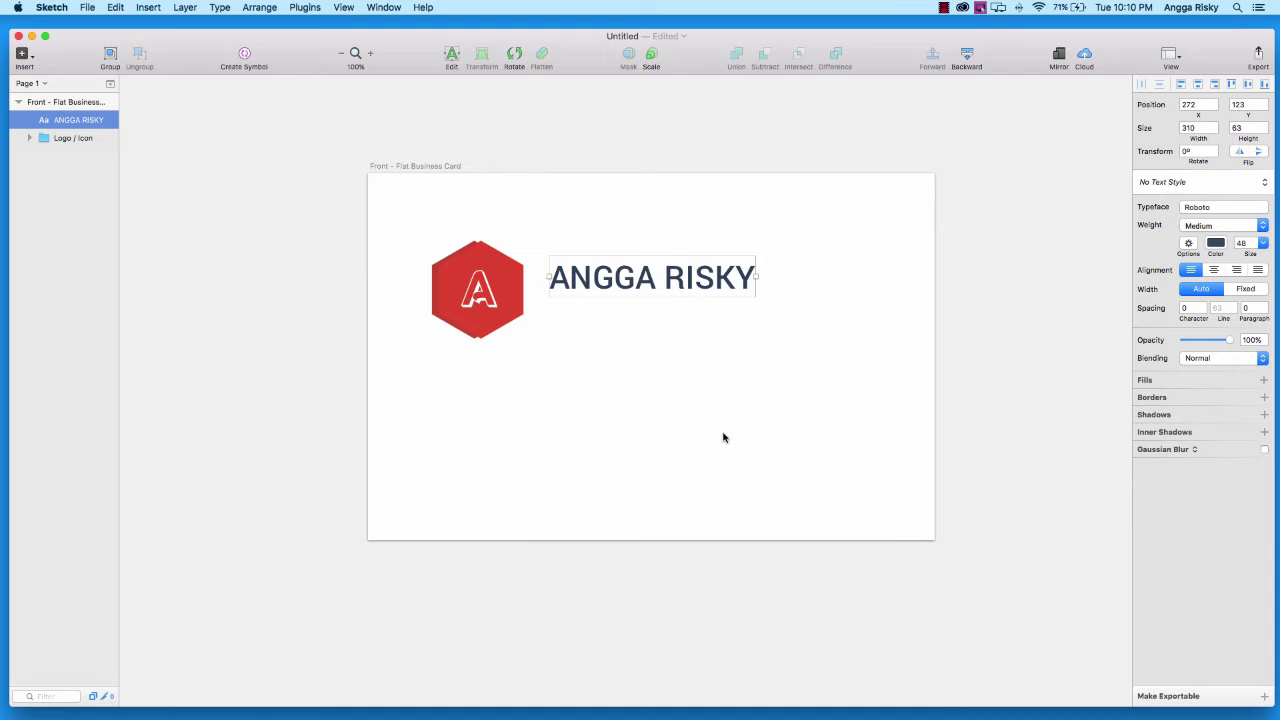
Duplicate the name below itself as a Roboto Light 24 pt subtitle
right_click(685, 272)
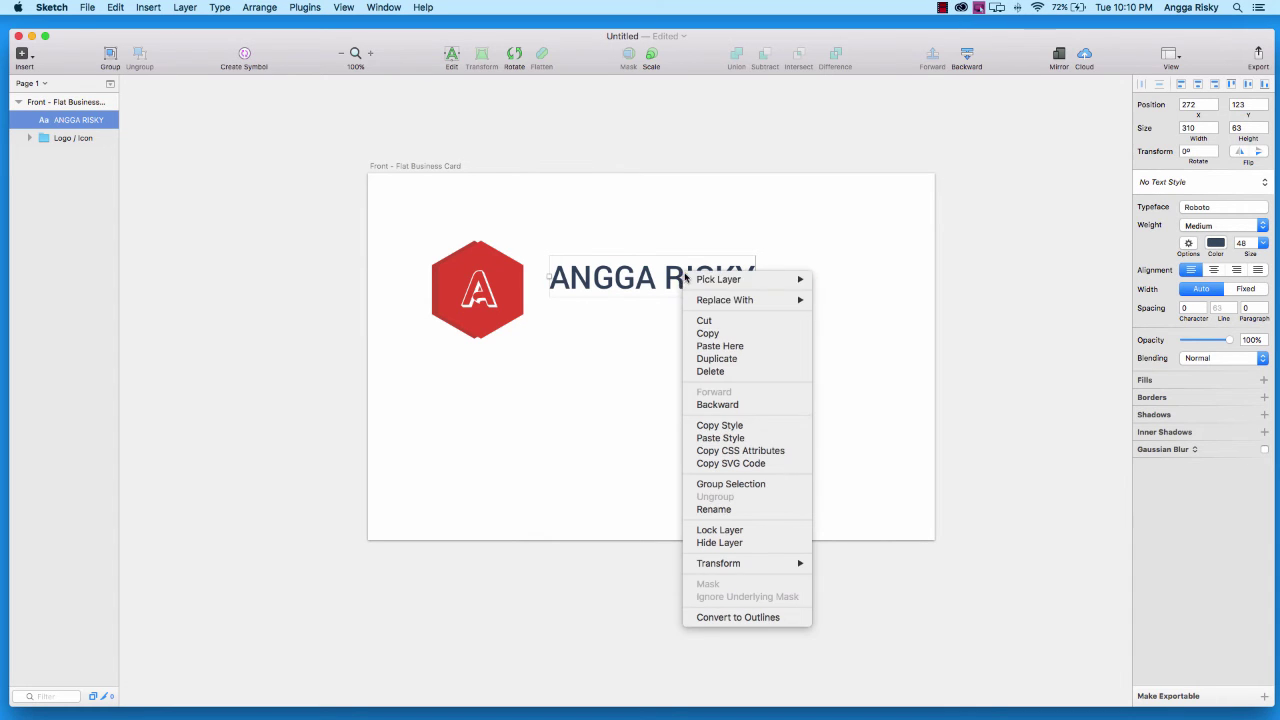
left_click(728, 358)
key("shift+Down")
key("shift+Down")
key("shift+Down")
key("shift+Down")
key("shift+Down")
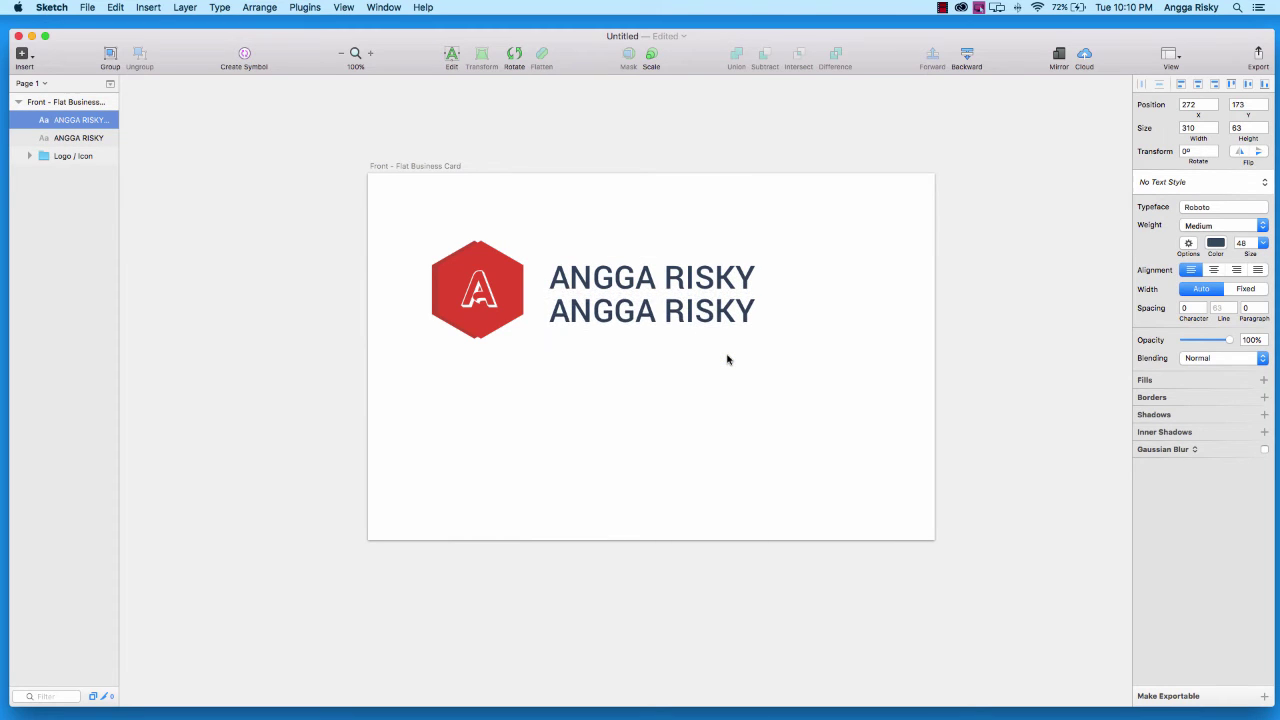
left_click(1216, 225)
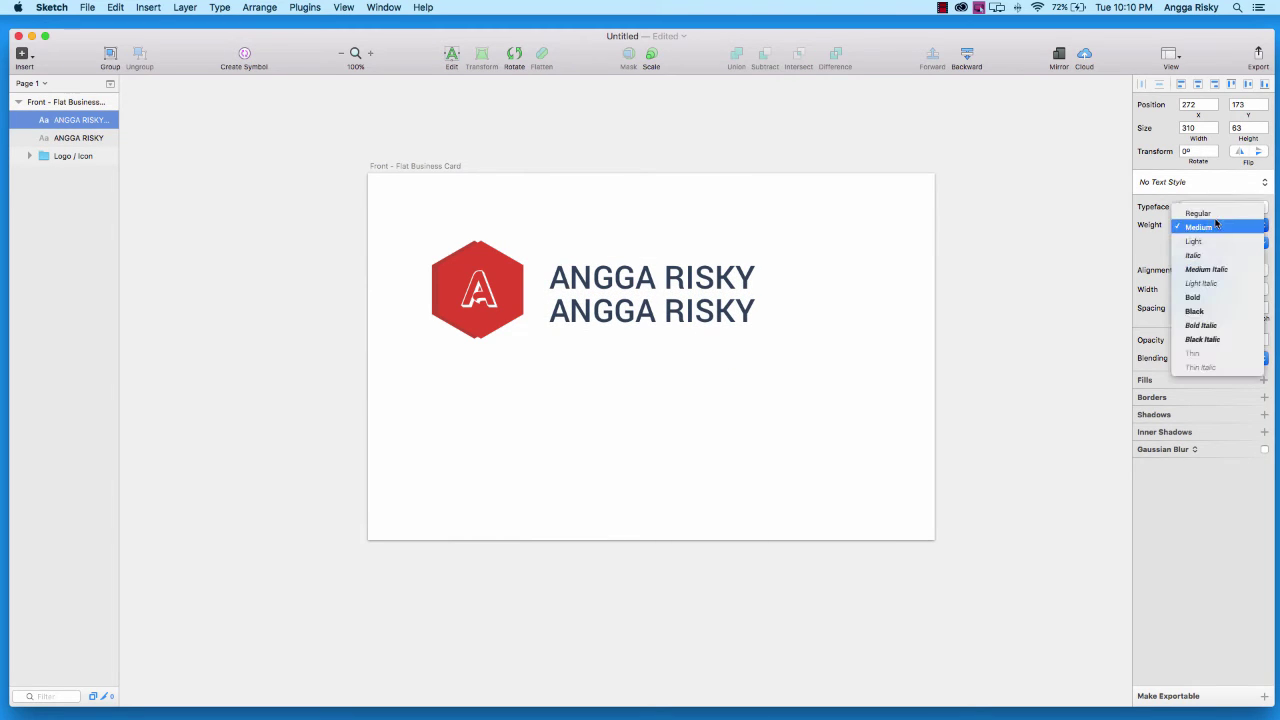
left_click(1206, 241)
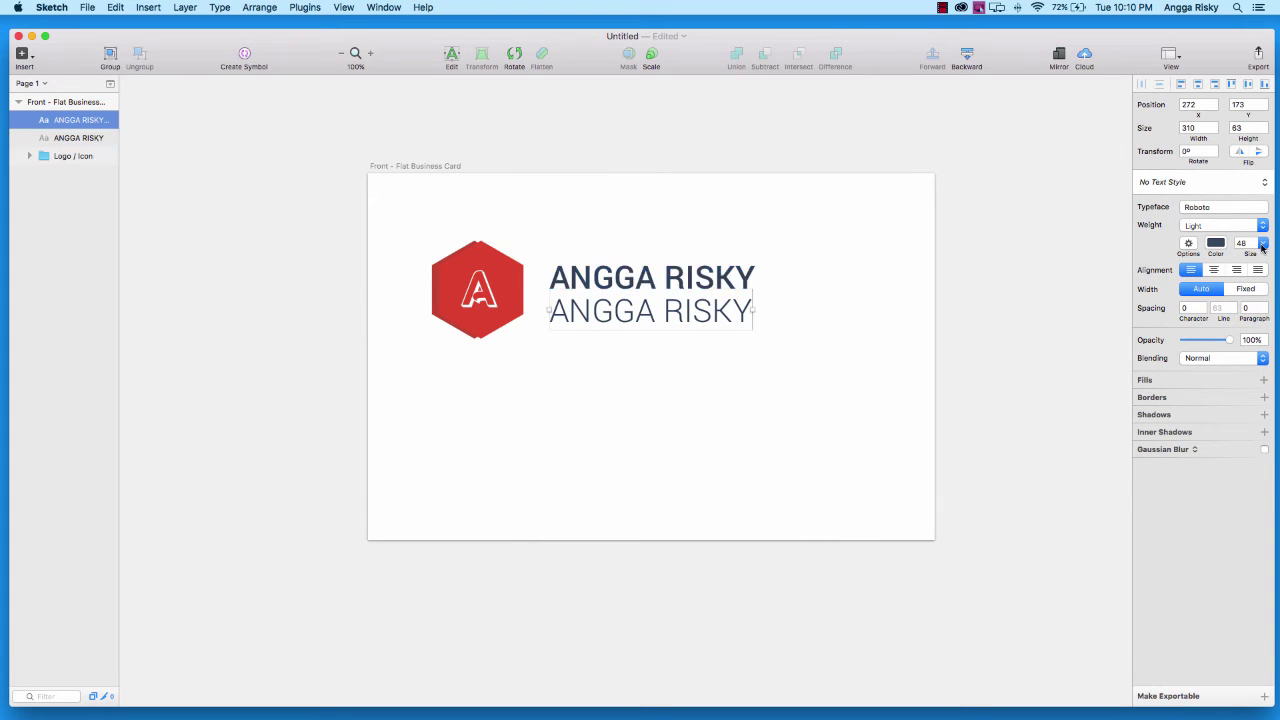
left_click(1263, 245)
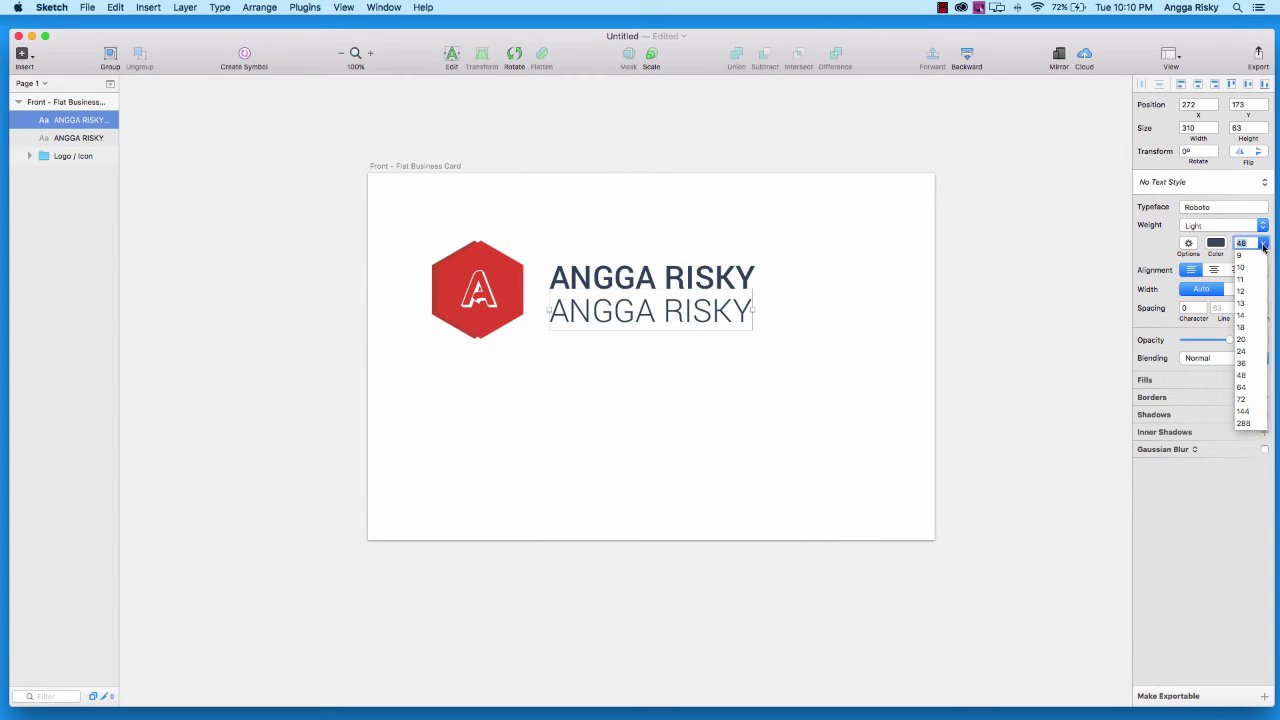
left_click(1247, 352)
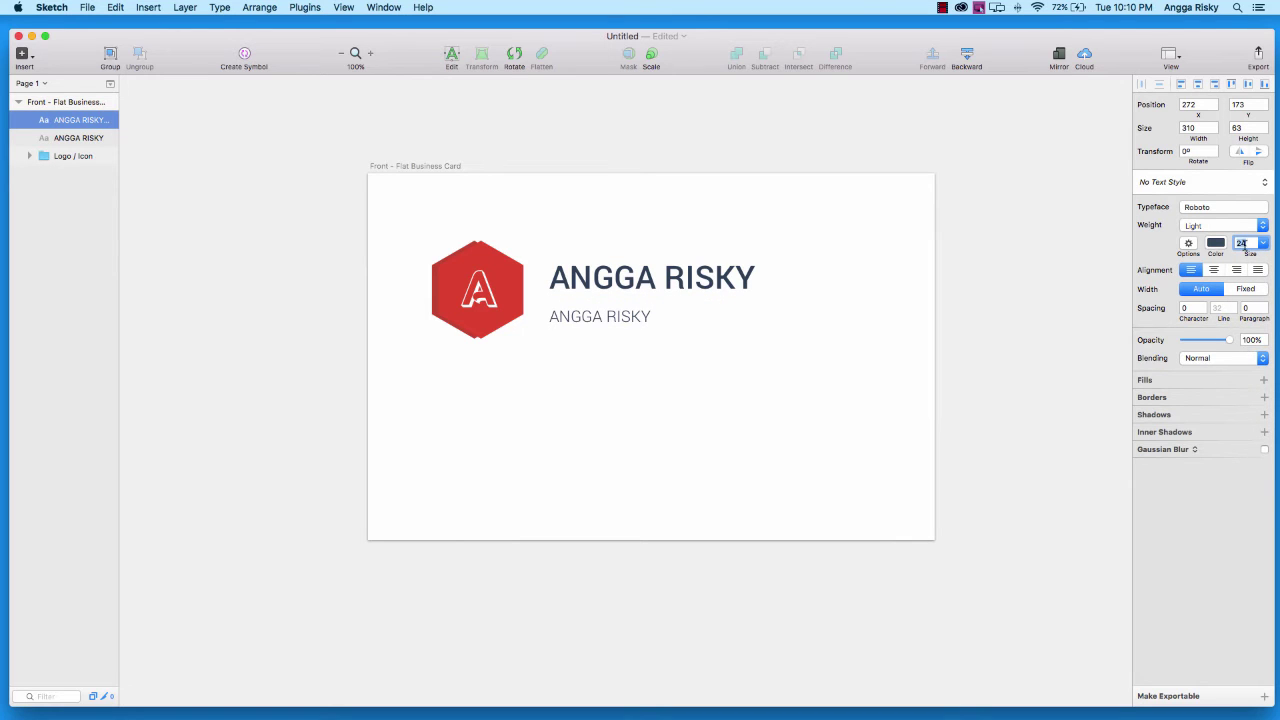
left_click(451, 58)
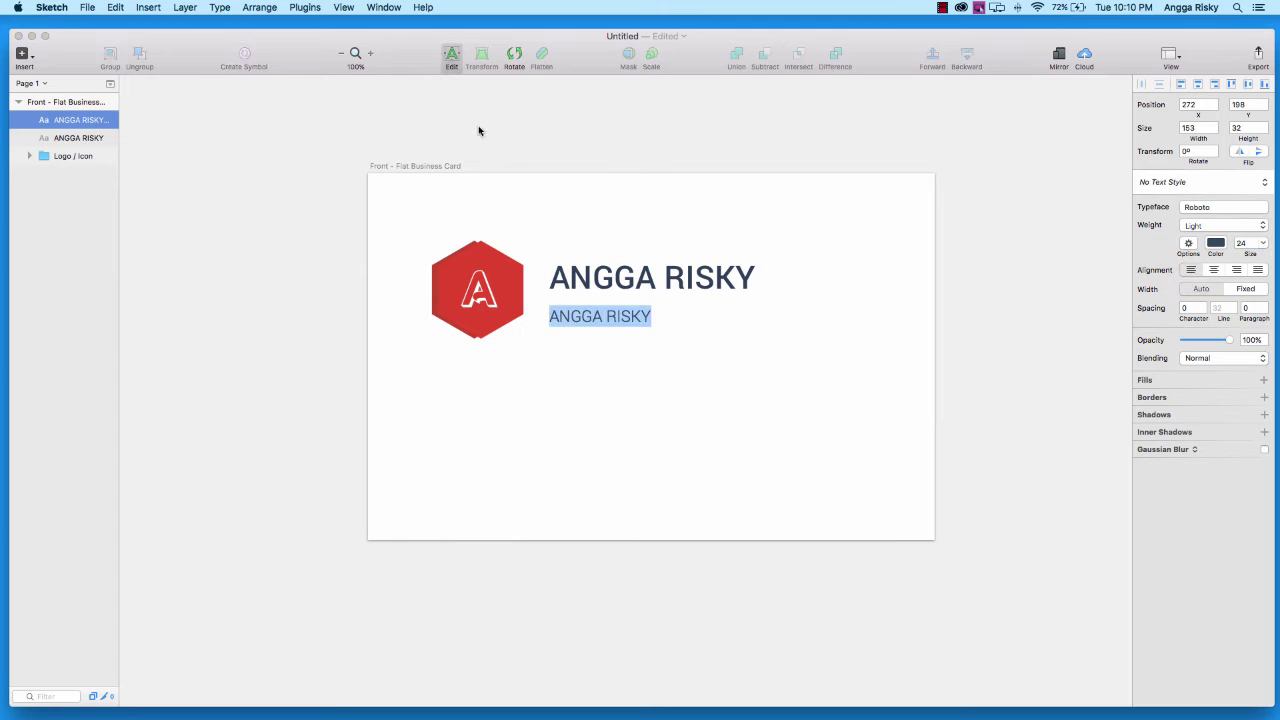